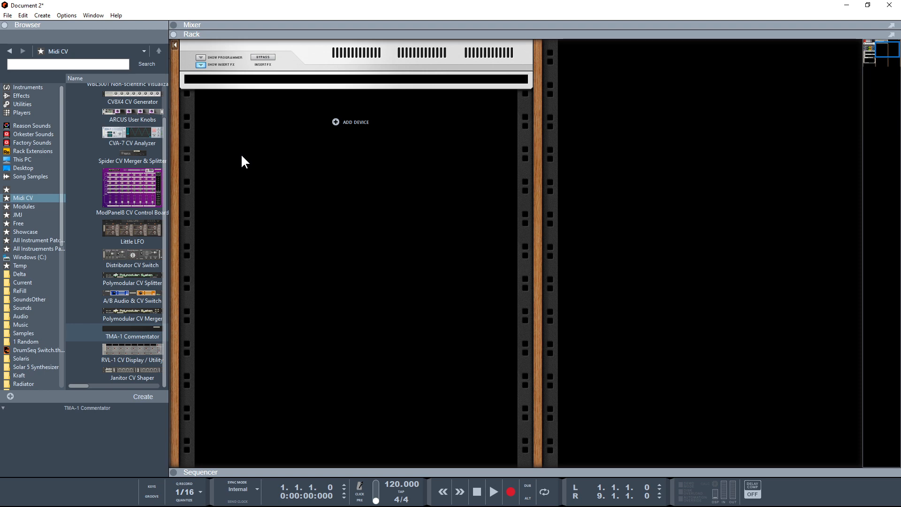
# Add a ModPanel8 CV Control Board, Modrack VCO, VCA and ADSR, Spider CV, ECF-42 filter and A/B Audio & CV Switch to the rack.
pyautogui.moveTo(125, 186); pyautogui.dragTo(302, 173)
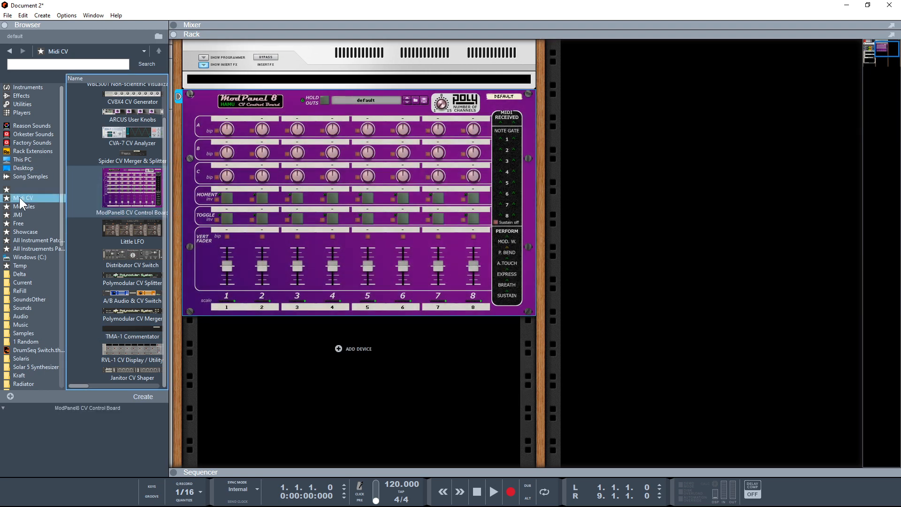
pyautogui.click(32, 203)
pyautogui.moveTo(123, 164)
pyautogui.mouseDown()
pyautogui.moveTo(281, 331)
pyautogui.moveTo(266, 354)
pyautogui.mouseUp()
pyautogui.click(124, 199)
pyautogui.moveTo(125, 238); pyautogui.dragTo(282, 404)
pyautogui.moveTo(132, 217); pyautogui.dragTo(254, 442)
pyautogui.moveTo(131, 180); pyautogui.dragTo(444, 424)
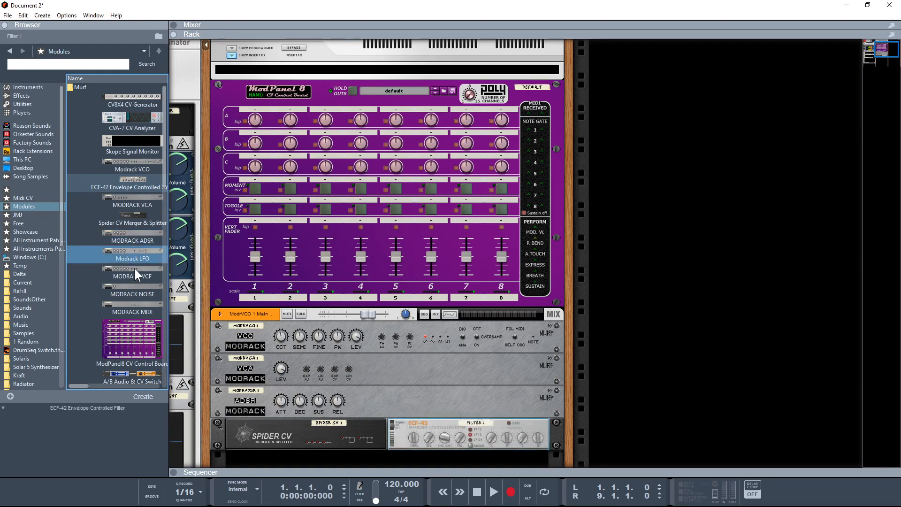
pyautogui.moveTo(121, 375); pyautogui.dragTo(338, 449)
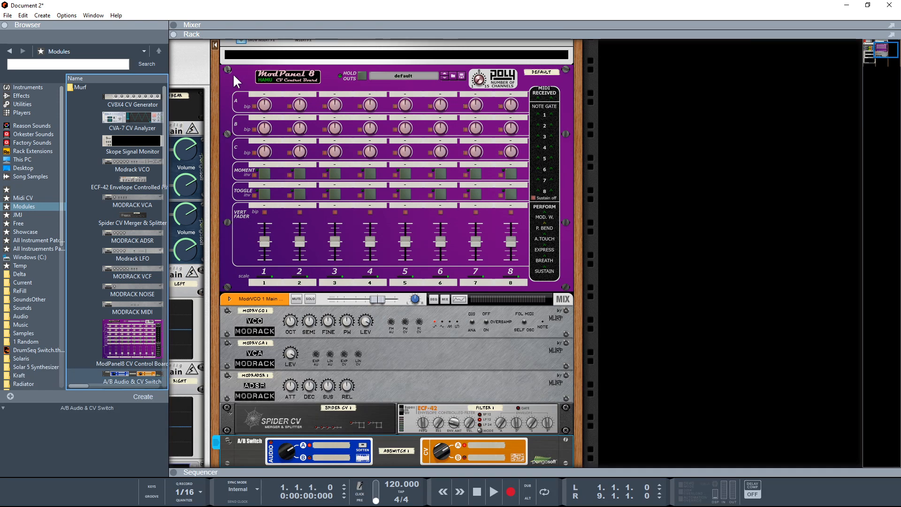
# Flip the rack to the back, patch the ModPanel8's note gate 1 output into the Spider CV, and fold the ModPanel8.
pyautogui.press('Tab')
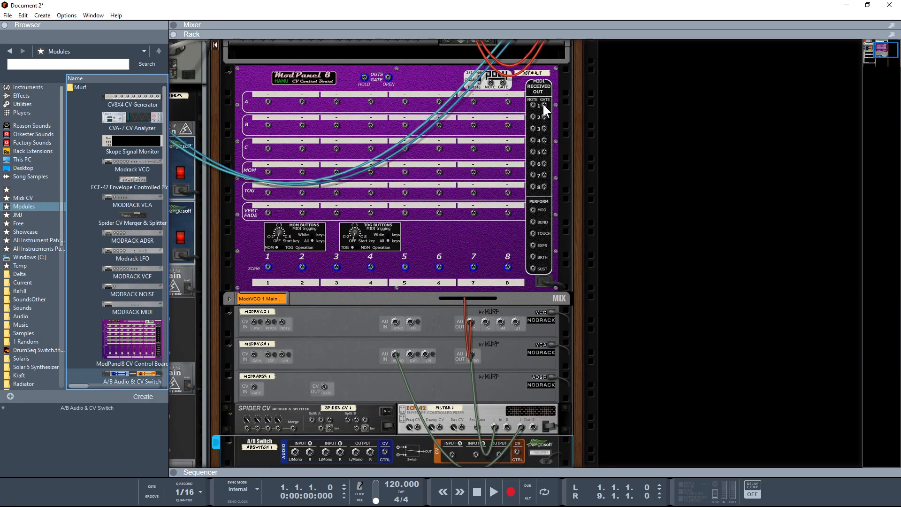
pyautogui.moveTo(545, 105); pyautogui.dragTo(348, 419)
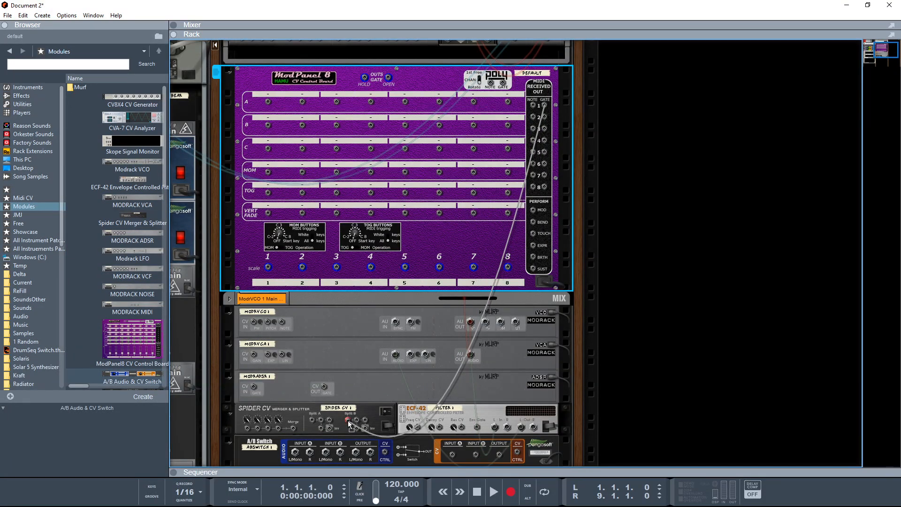
pyautogui.click(230, 69)
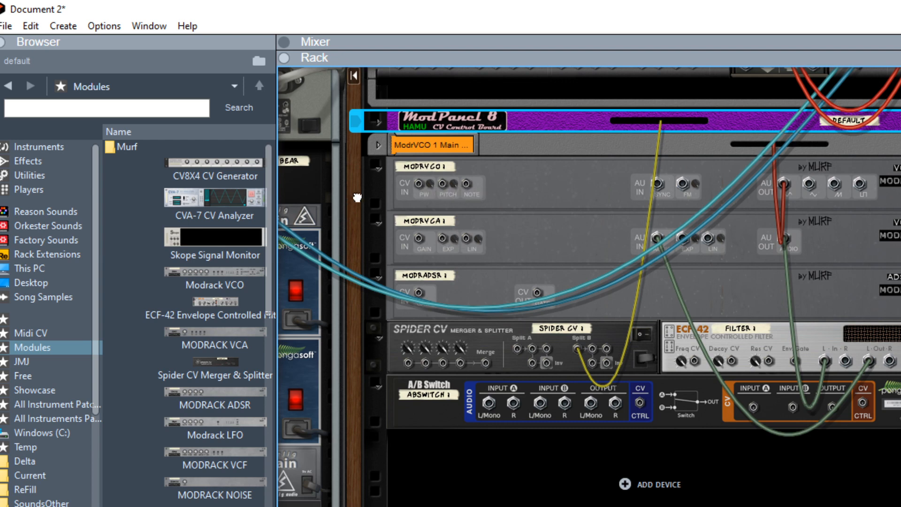
# Patch the Modrack VCO's audio output into the VCA's audio input and the ECF-42's left output into the mix channel input.
pyautogui.moveTo(358, 198); pyautogui.dragTo(256, 153)
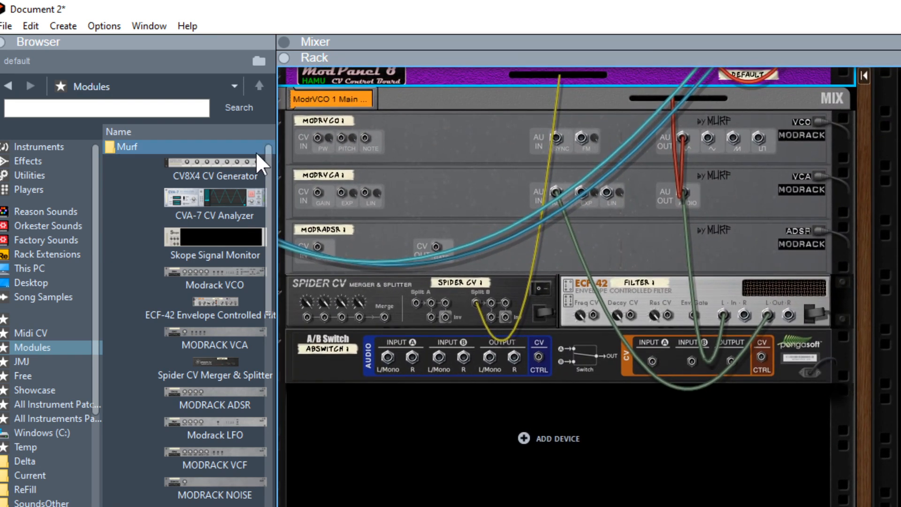
pyautogui.moveTo(863, 214); pyautogui.dragTo(879, 216)
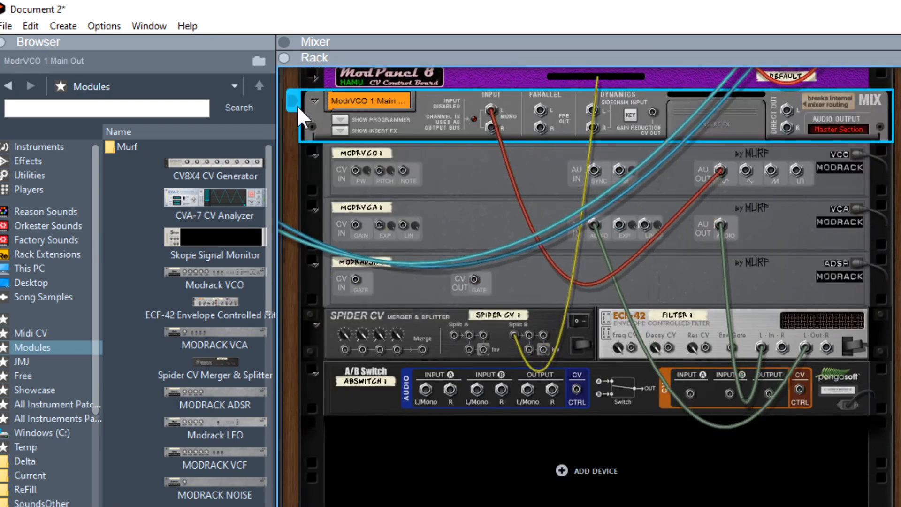
pyautogui.click(294, 101)
pyautogui.click(717, 166)
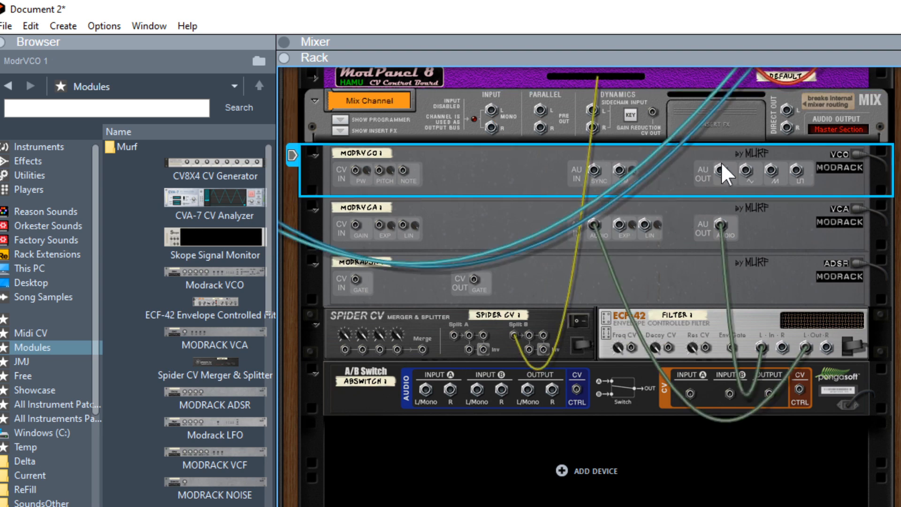
pyautogui.moveTo(720, 169); pyautogui.dragTo(595, 229)
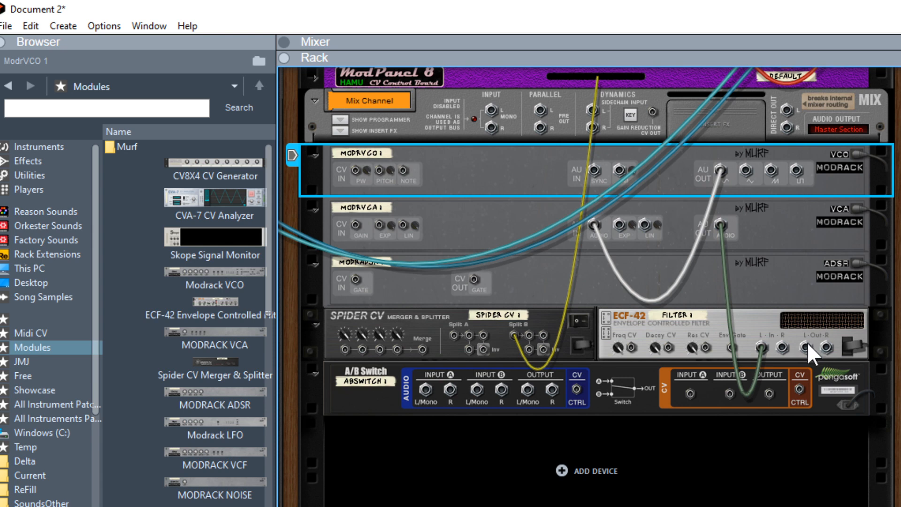
pyautogui.moveTo(805, 347); pyautogui.dragTo(493, 113)
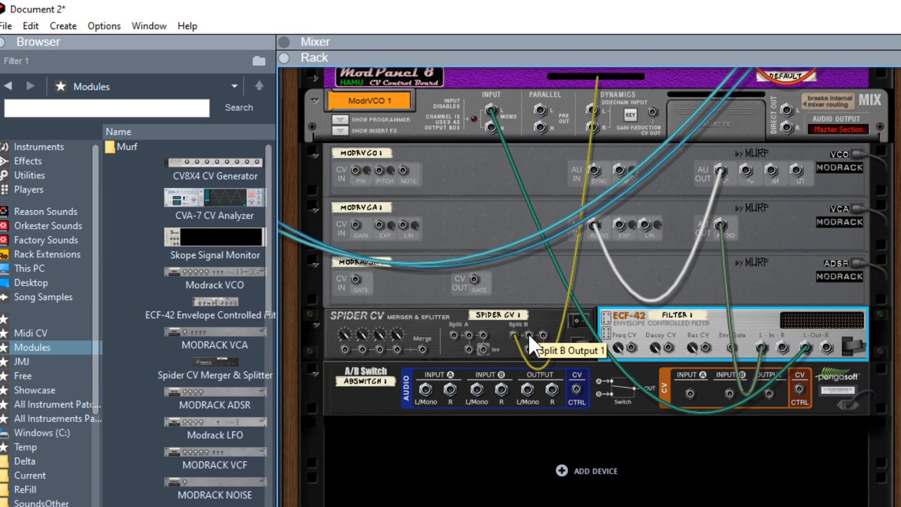
# Patch CV cables from the Spider CV splits to the ADSR gate and VCO pitch, and from the ADSR output to the VCA gain.
pyautogui.moveTo(529, 335); pyautogui.dragTo(355, 279)
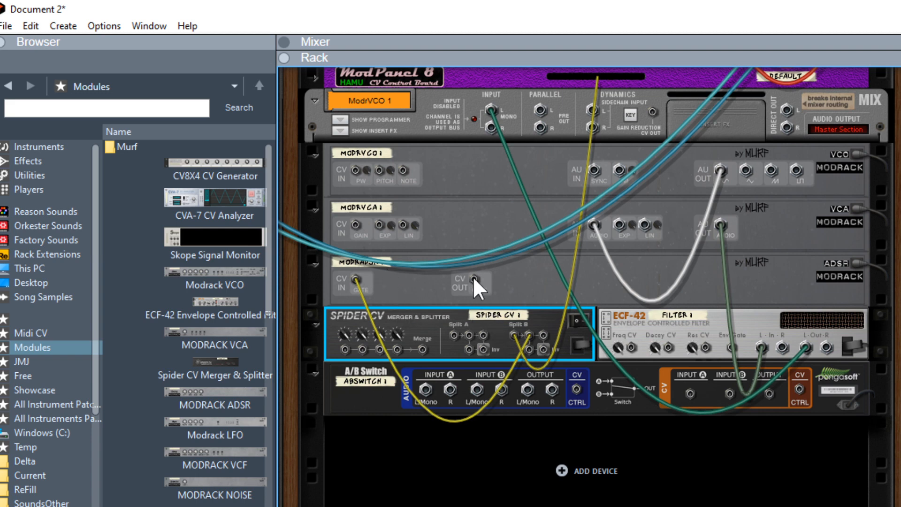
pyautogui.moveTo(472, 278); pyautogui.dragTo(355, 225)
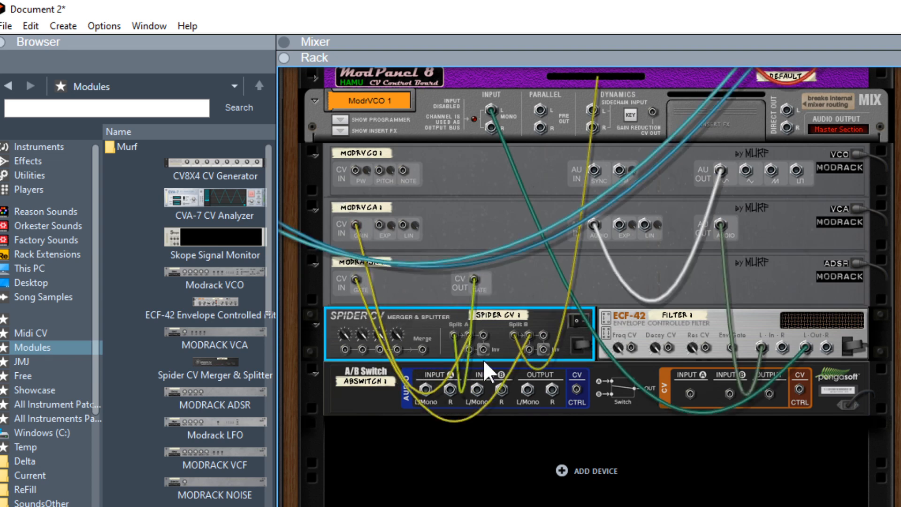
pyautogui.moveTo(482, 335); pyautogui.dragTo(379, 170)
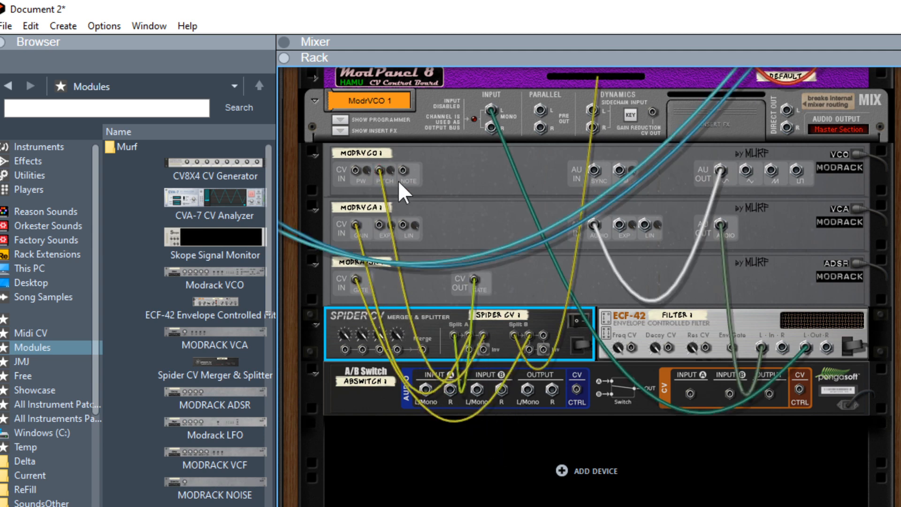
pyautogui.click(390, 167)
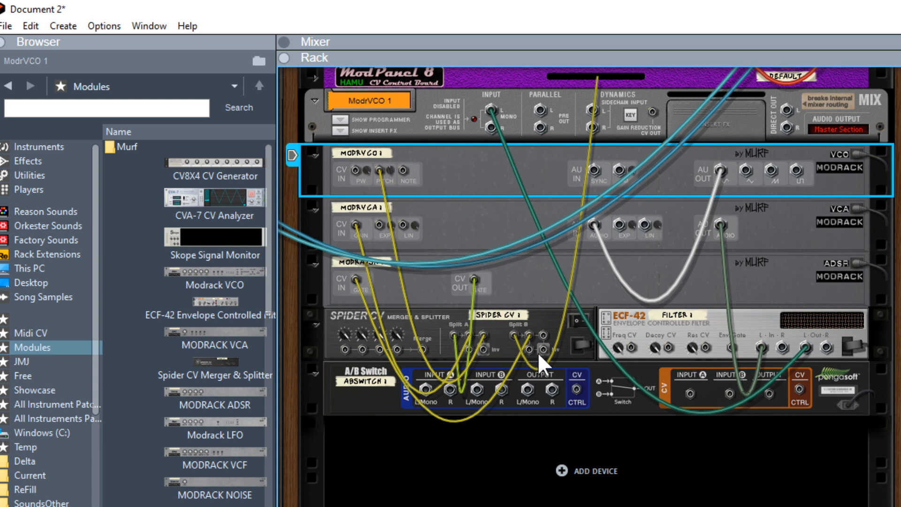
# Patch further Spider CV split outputs into the A/B Switch's CV input A and a VCA CV input, then flip the rack to the front.
pyautogui.moveTo(541, 333); pyautogui.dragTo(690, 395)
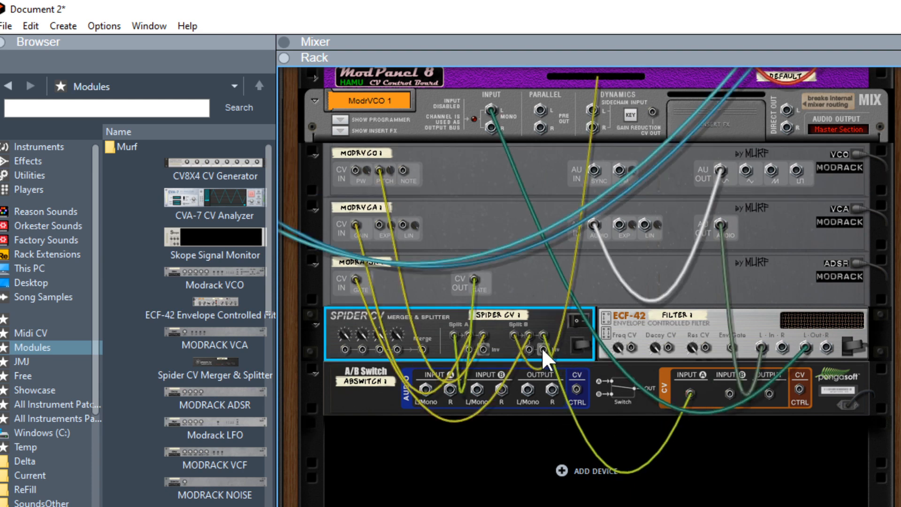
pyautogui.moveTo(542, 348); pyautogui.dragTo(401, 227)
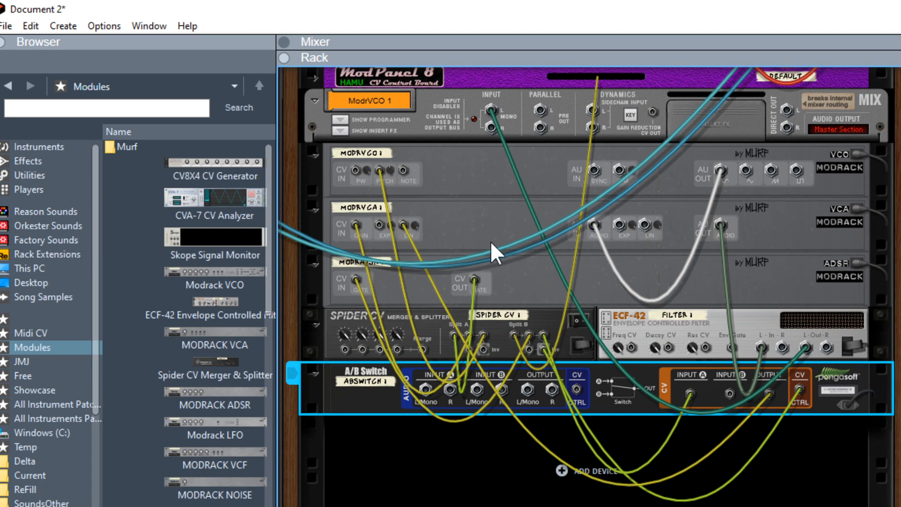
pyautogui.press('Tab')
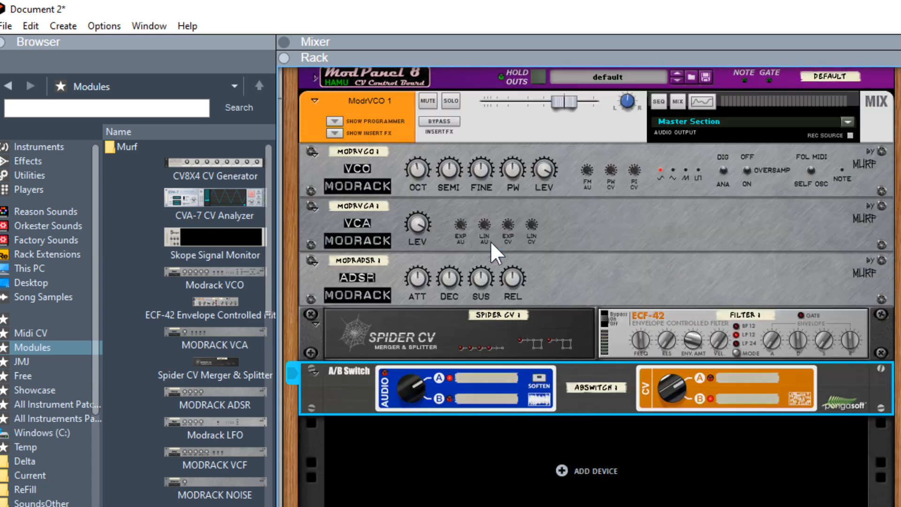
# Toggle the VCO's Fol MIDI / Self Osc switch and turn down the VCA's level knob.
pyautogui.click(811, 167)
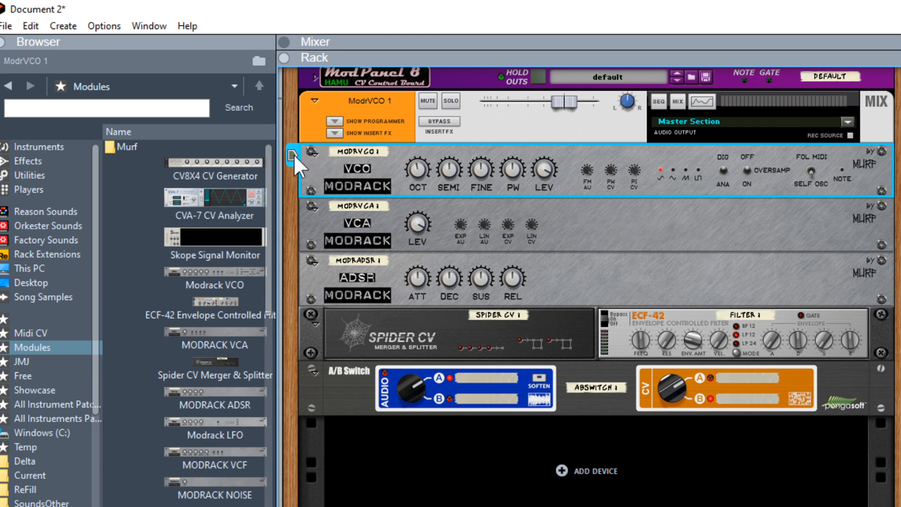
pyautogui.click(292, 74)
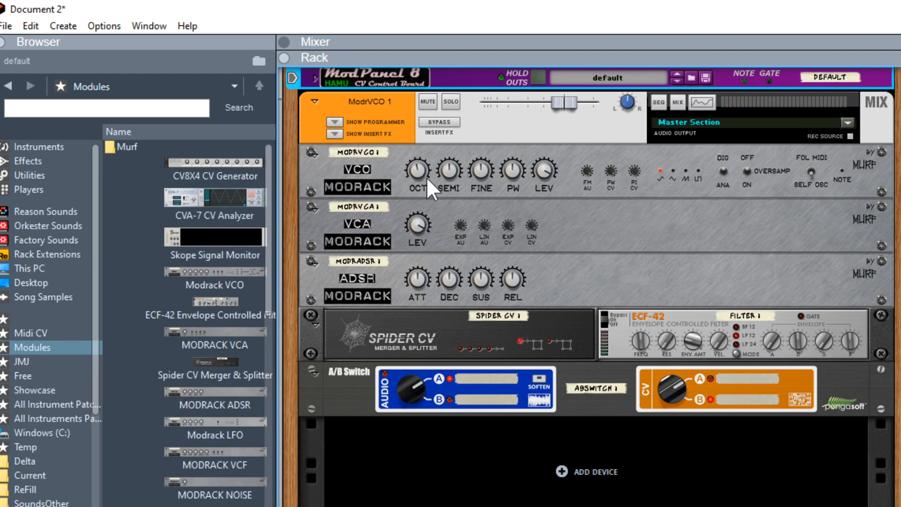
pyautogui.moveTo(415, 221); pyautogui.dragTo(435, 342)
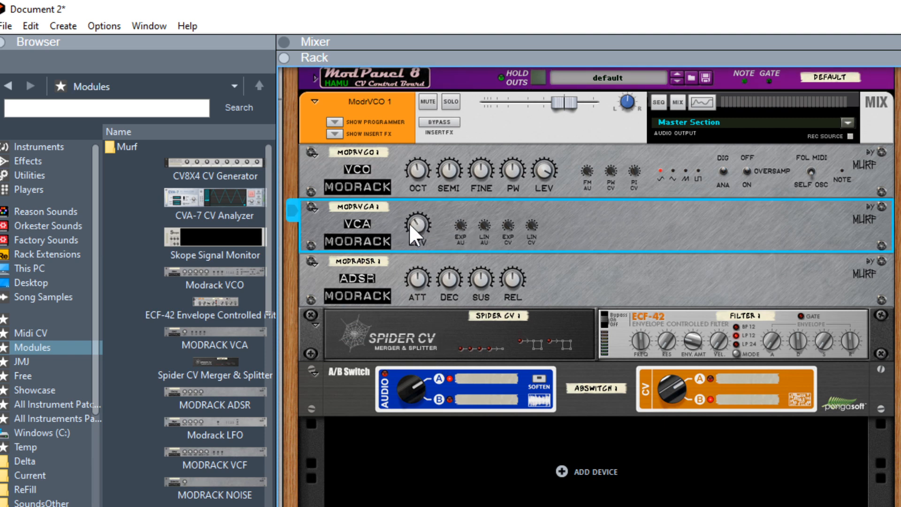
pyautogui.click(417, 166)
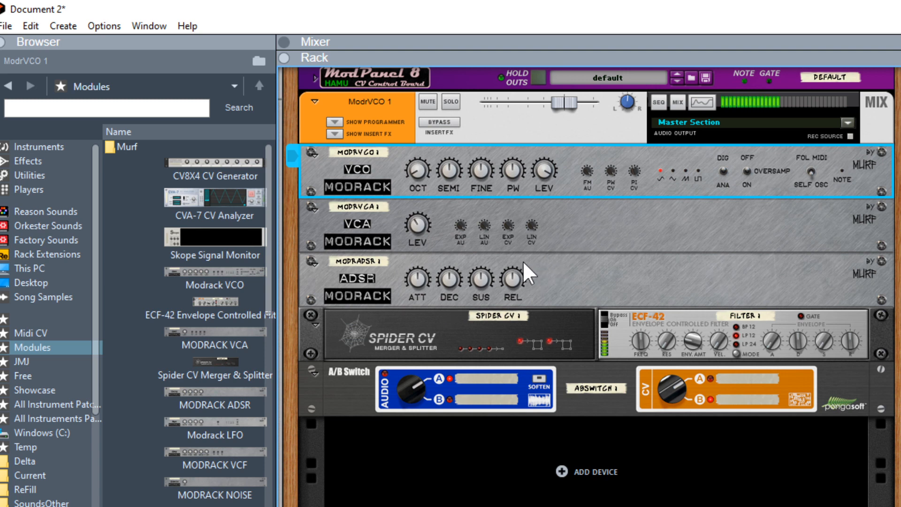
# Raise the ECF-42 filter's frequency knob.
pyautogui.click(641, 339)
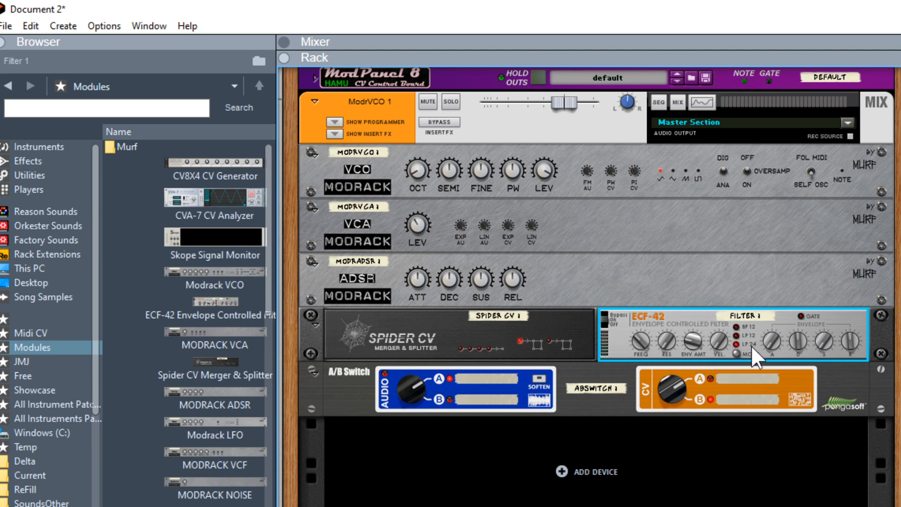
pyautogui.moveTo(637, 338)
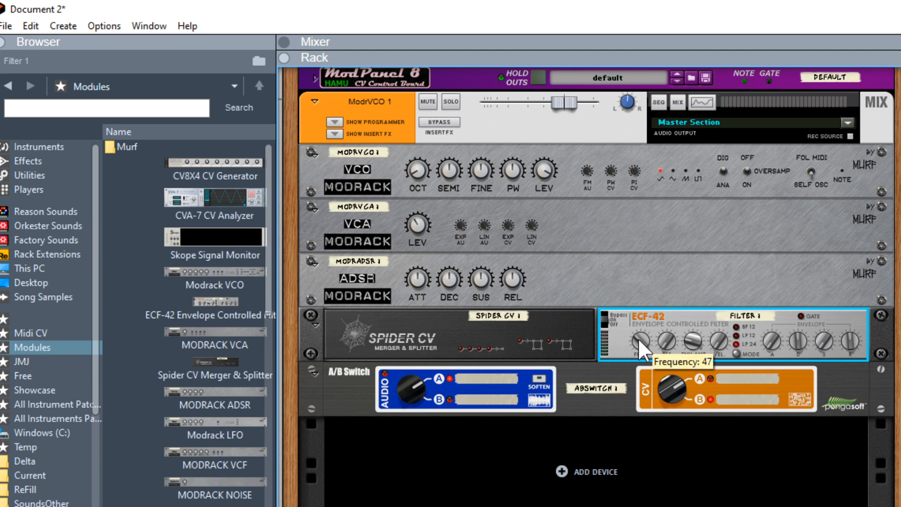
pyautogui.moveTo(638, 338)
pyautogui.mouseDown()
pyautogui.moveTo(632, 284)
pyautogui.moveTo(634, 337)
pyautogui.moveTo(635, 325)
pyautogui.mouseUp()
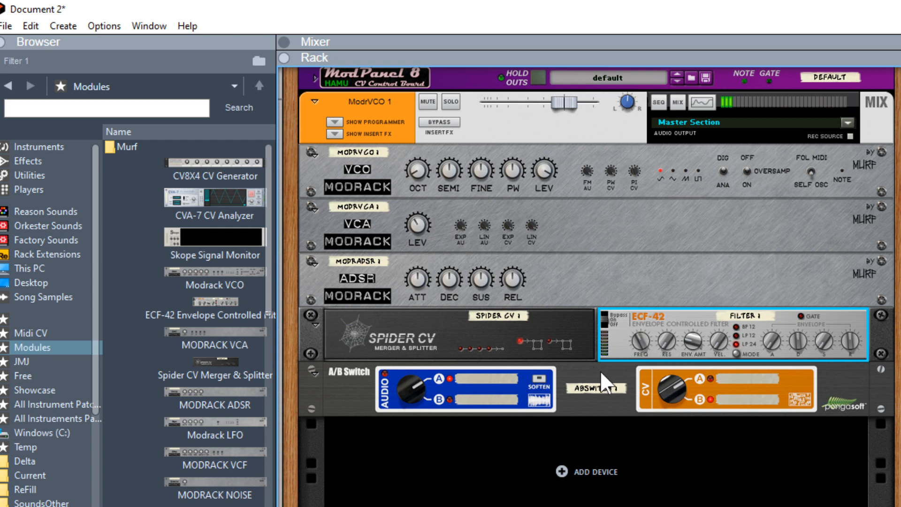
# Set the ADSR attack to 0.00 and turn its sustain down.
pyautogui.moveTo(415, 277); pyautogui.dragTo(422, 429)
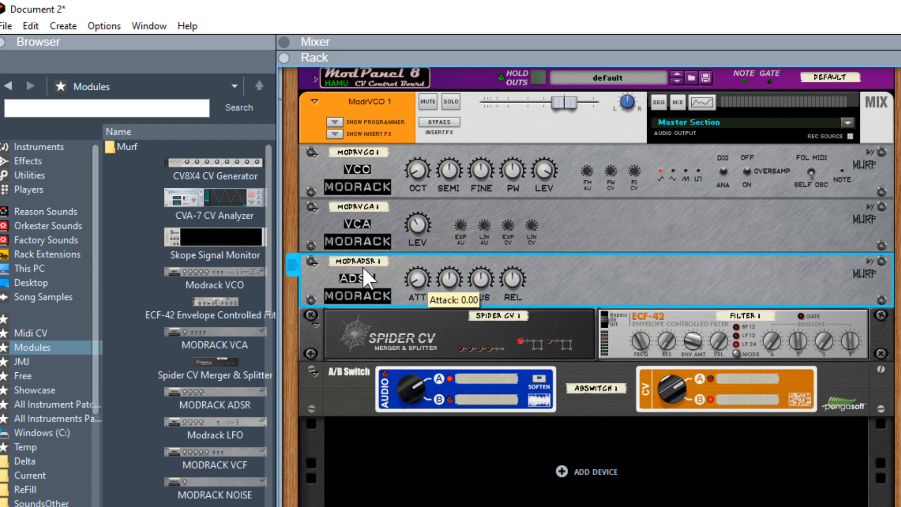
pyautogui.moveTo(481, 276); pyautogui.dragTo(500, 446)
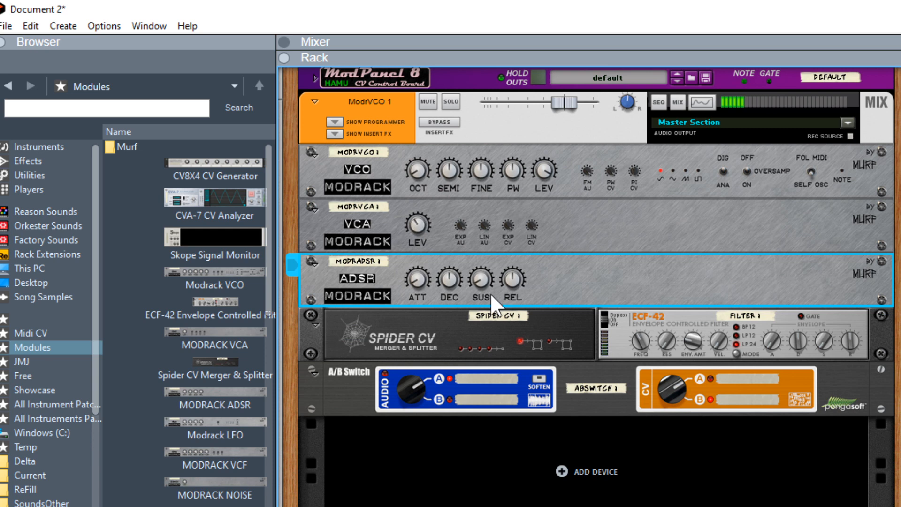
pyautogui.click(356, 387)
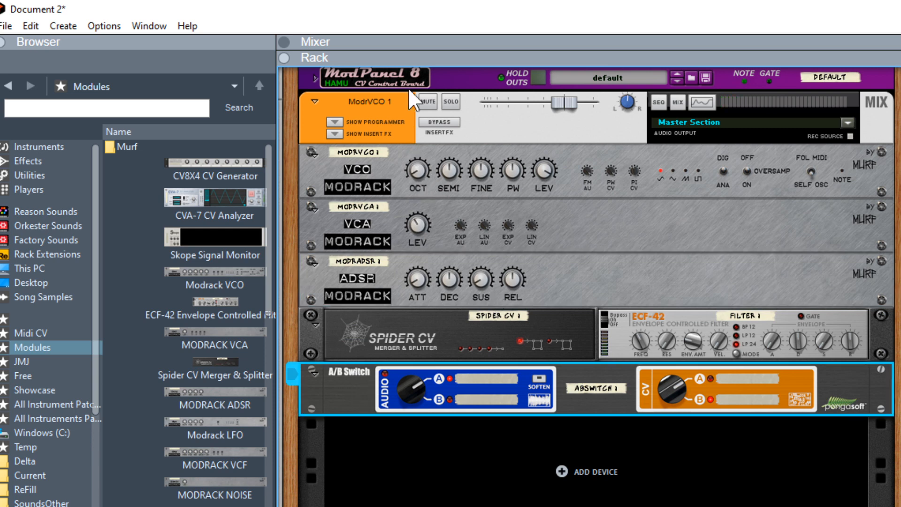
# Move the ModPanel8 device below the ModrVCO 1 mix channel in the rack.
pyautogui.moveTo(459, 89); pyautogui.dragTo(454, 159)
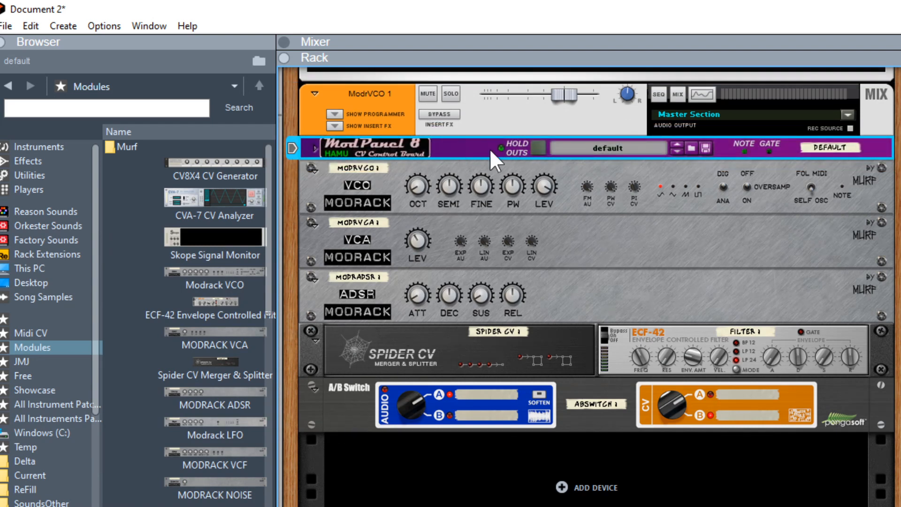
pyautogui.moveTo(460, 146); pyautogui.dragTo(466, 90)
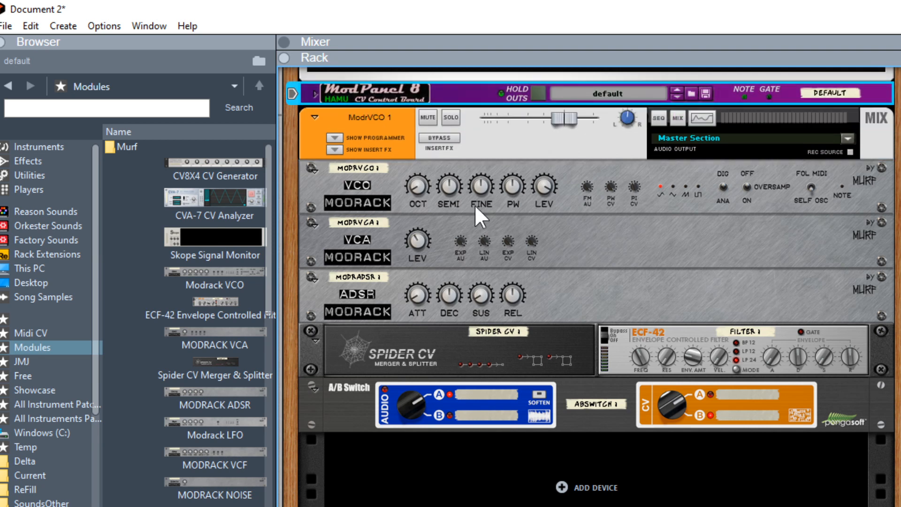
pyautogui.moveTo(457, 86); pyautogui.dragTo(469, 303)
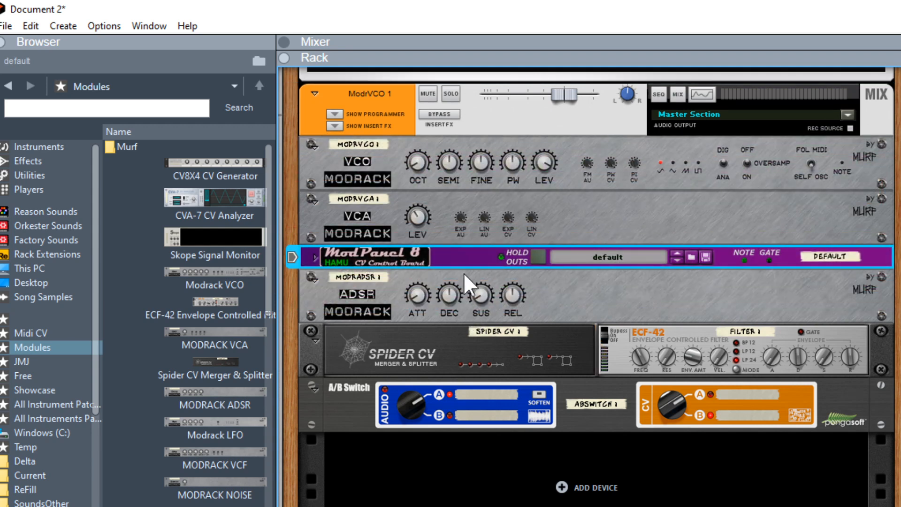
pyautogui.moveTo(452, 253); pyautogui.dragTo(452, 140)
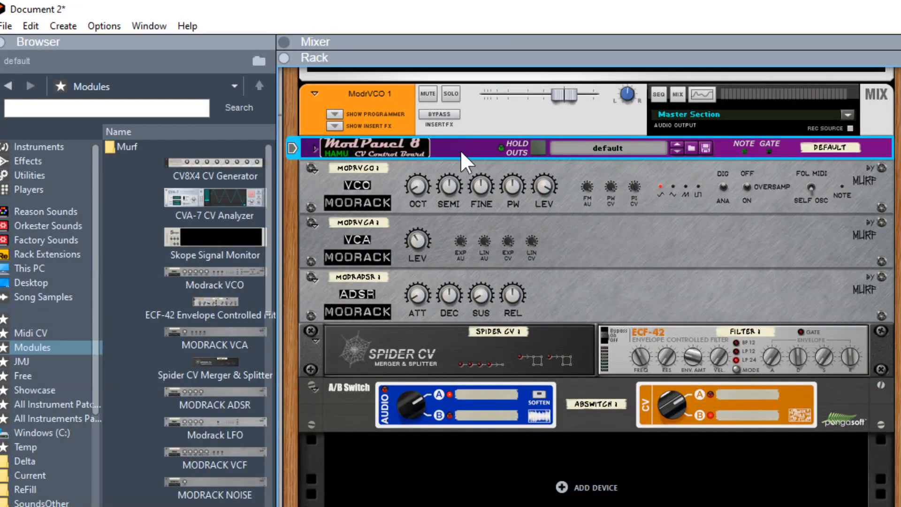
# Select all devices in the rack and combine them into a Combinator.
pyautogui.hotkey('ctrl', 'a')
pyautogui.rightClick(348, 401)
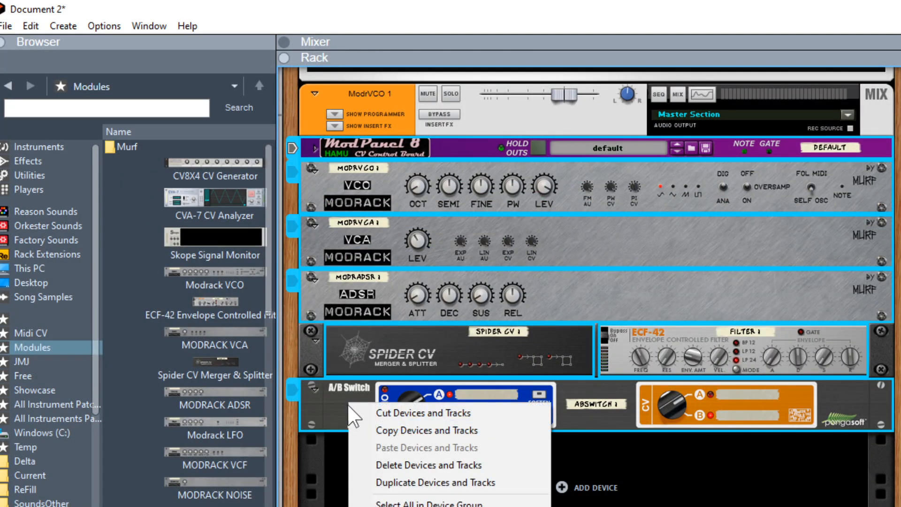
pyautogui.click(413, 506)
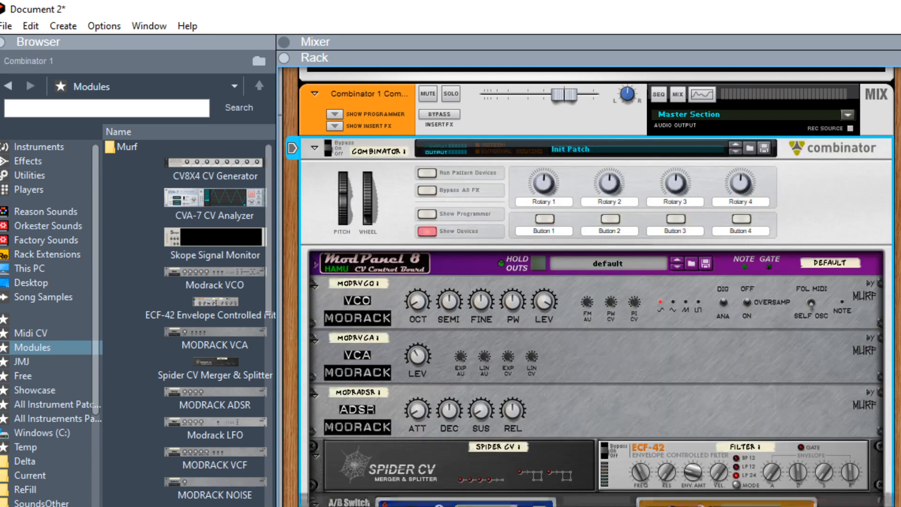
# Add a Drum Sequencer player to the Combinator from the Players browser.
pyautogui.click(46, 187)
pyautogui.moveTo(170, 399); pyautogui.dragTo(539, 275)
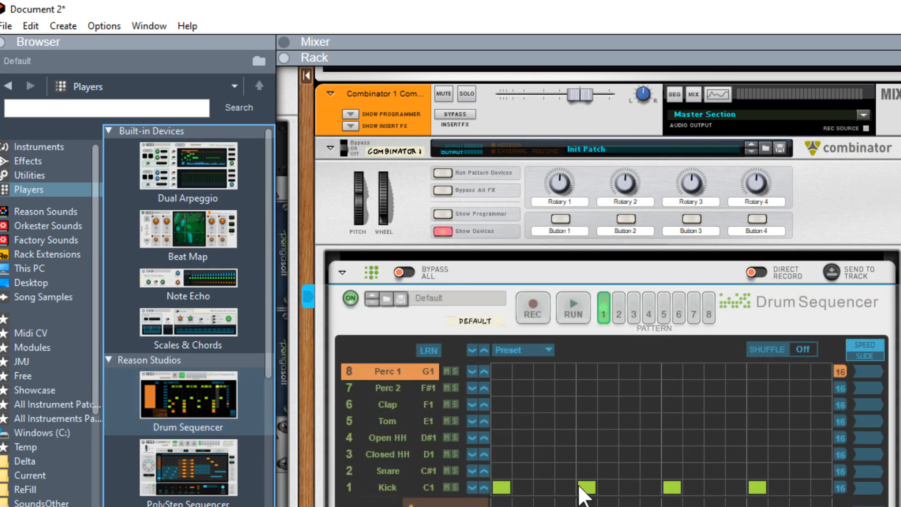
# Select the Kick lane in the Drum Sequencer, adjust its step velocities and start the sequencer running.
pyautogui.click(402, 489)
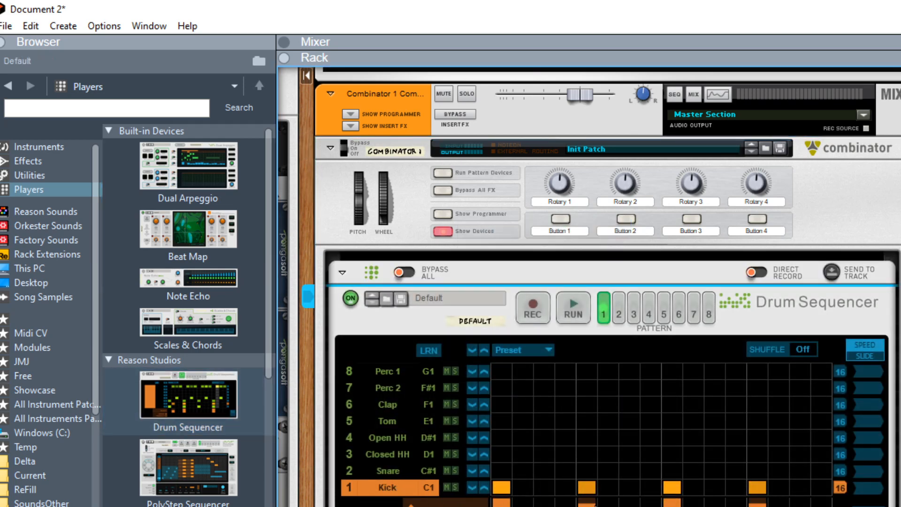
pyautogui.moveTo(592, 505); pyautogui.dragTo(592, 506)
pyautogui.moveTo(758, 504); pyautogui.dragTo(757, 506)
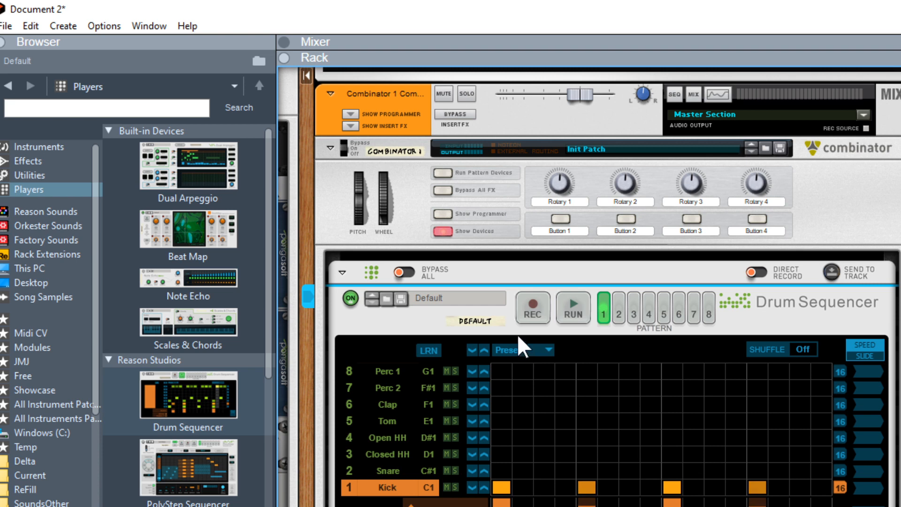
pyautogui.click(566, 303)
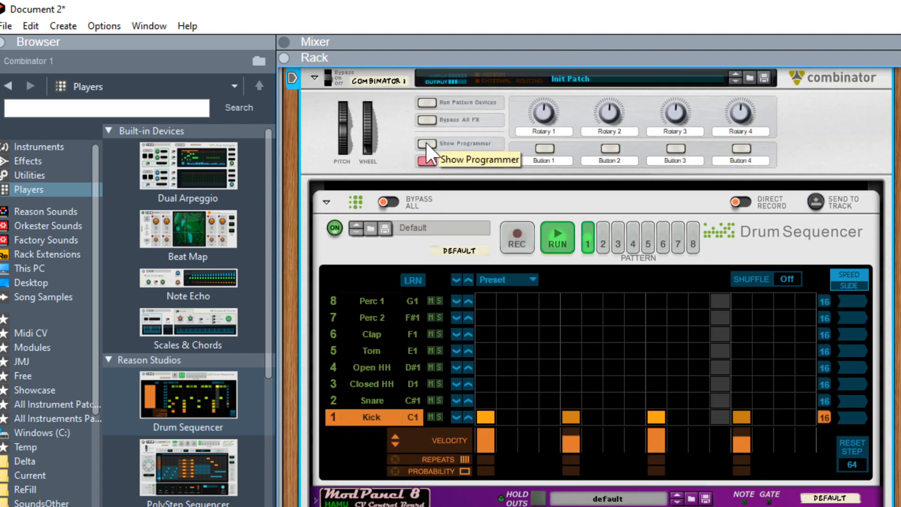
# Open the Combinator programmer and route Rotary 1 to VCO Semitone on ModrVCO 1, then turn the knob.
pyautogui.click(426, 143)
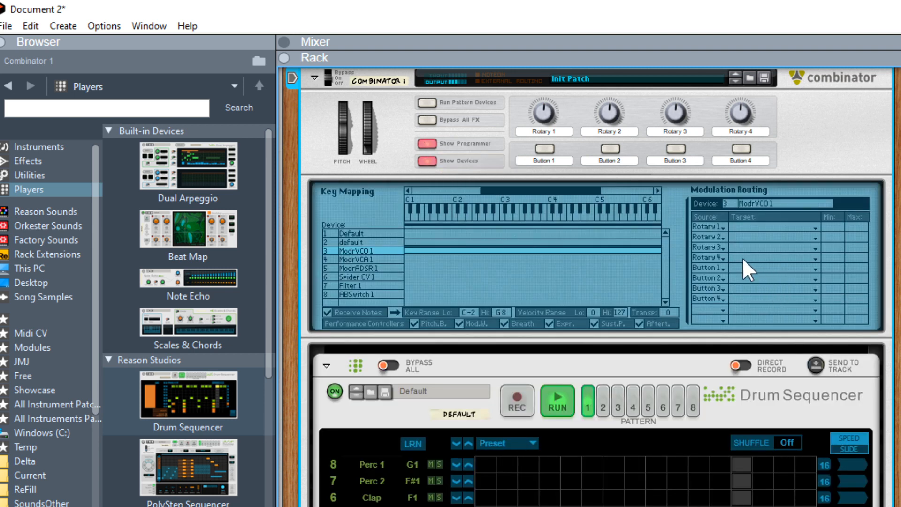
pyautogui.click(814, 226)
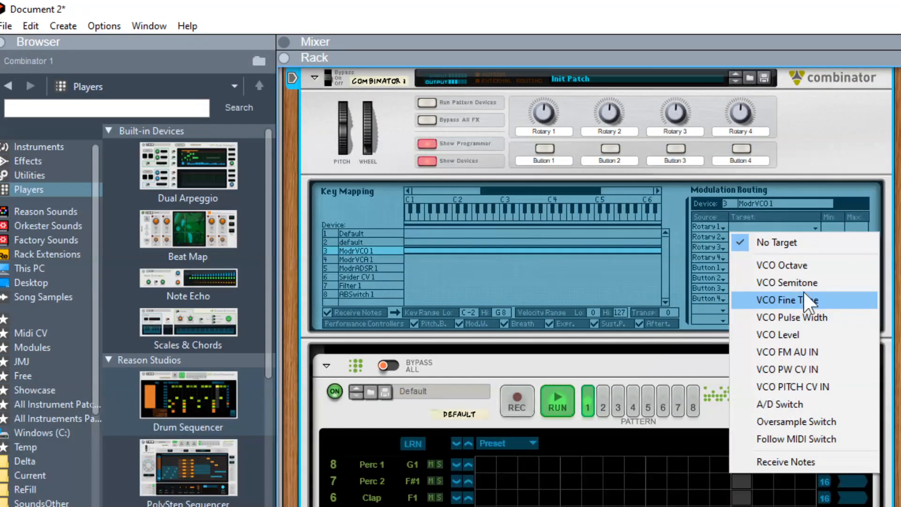
pyautogui.click(782, 282)
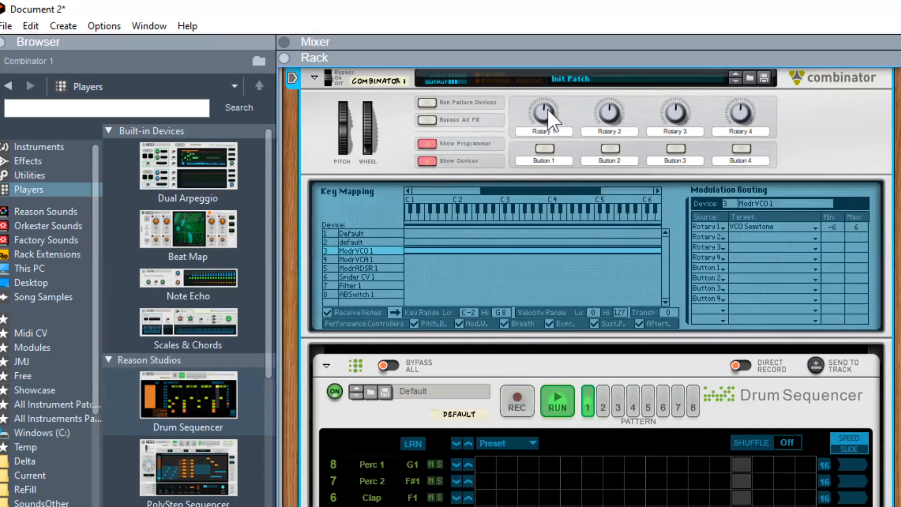
pyautogui.moveTo(542, 113); pyautogui.dragTo(534, 166)
# Route Rotary 3 to VCO PITCH CV IN on ModrVCO 1 and turn the knob.
pyautogui.click(812, 246)
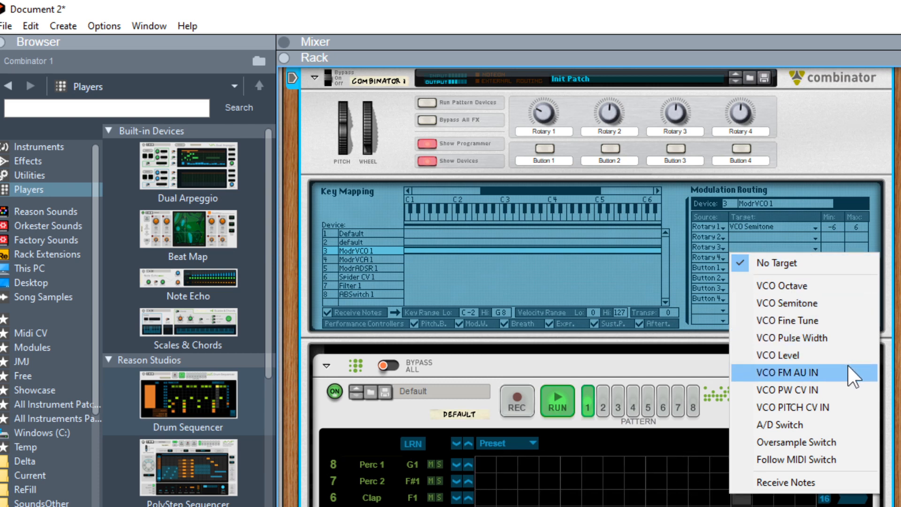
pyautogui.click(795, 409)
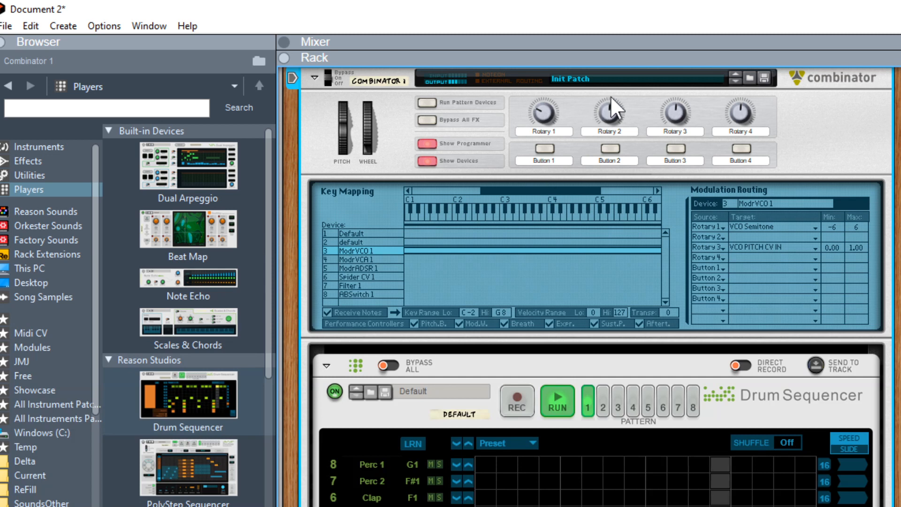
pyautogui.moveTo(681, 106); pyautogui.dragTo(646, 130)
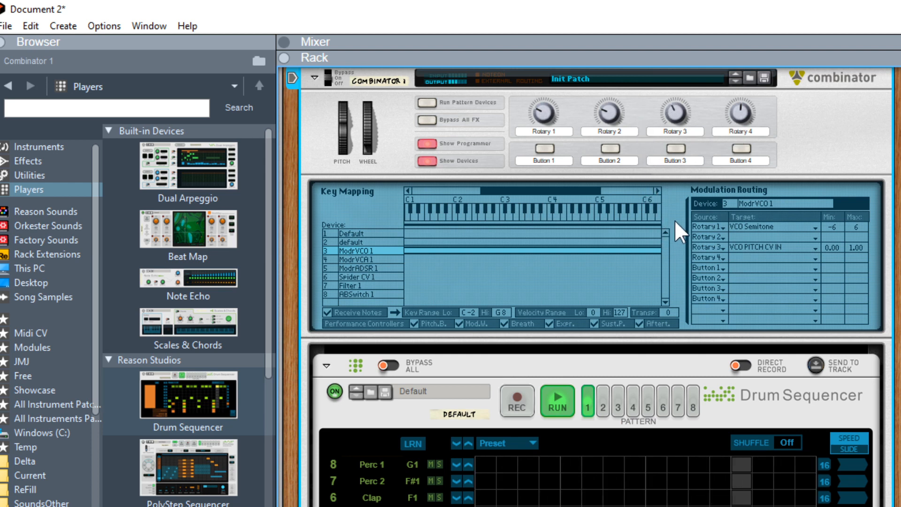
# Route Button 1 to the ModrVCO 1 A/D Switch and toggle the button on.
pyautogui.click(815, 267)
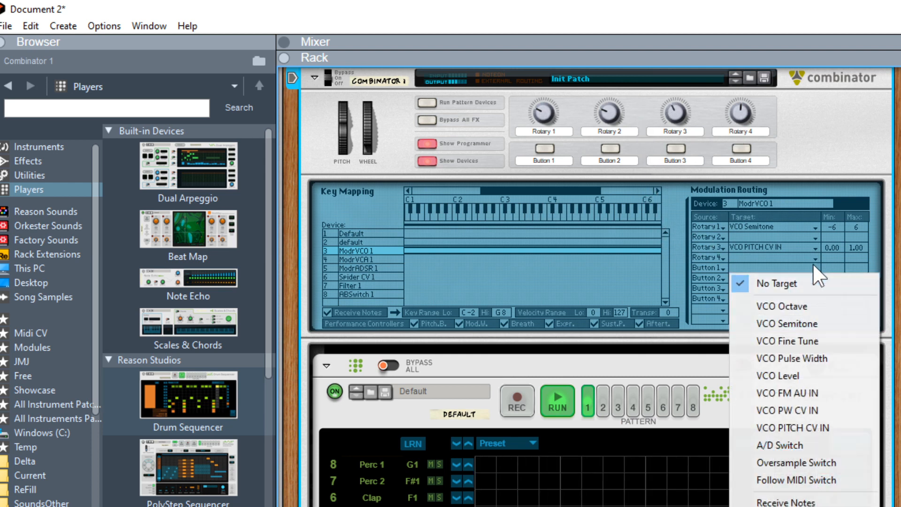
pyautogui.click(788, 446)
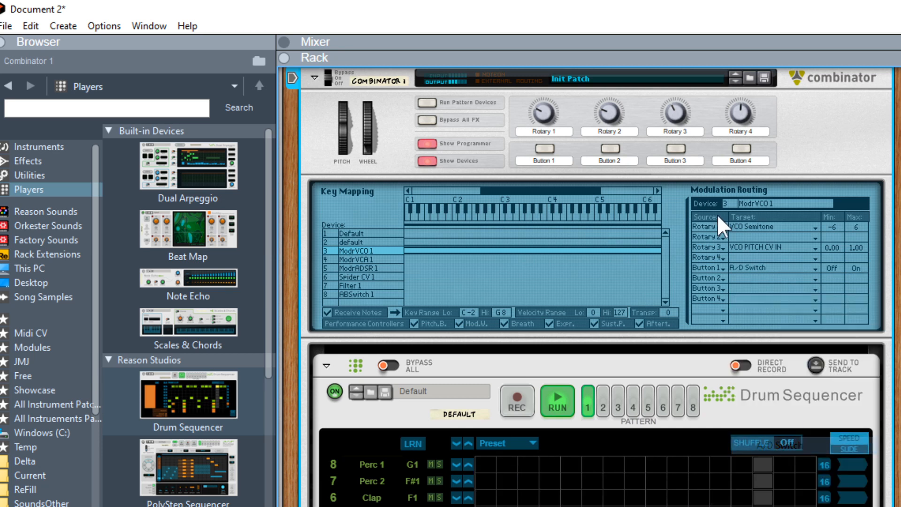
pyautogui.click(545, 149)
pyautogui.click(545, 149)
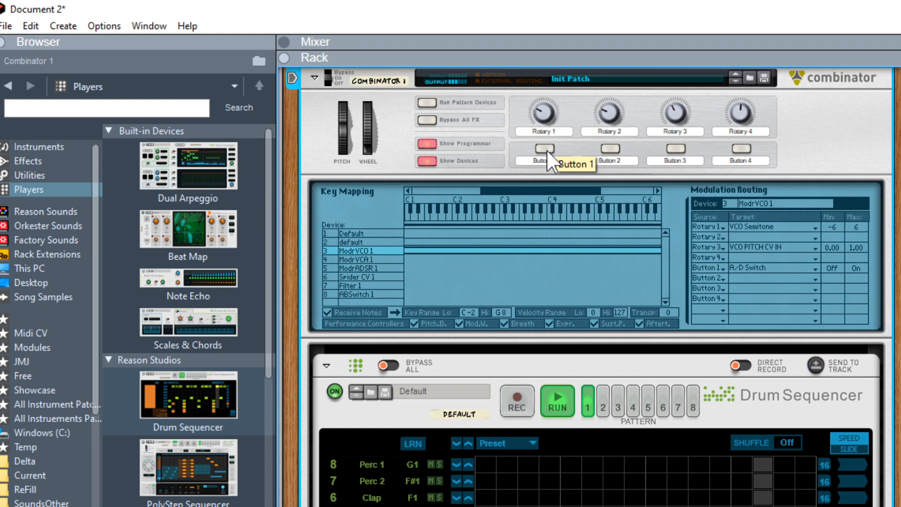
pyautogui.click(545, 149)
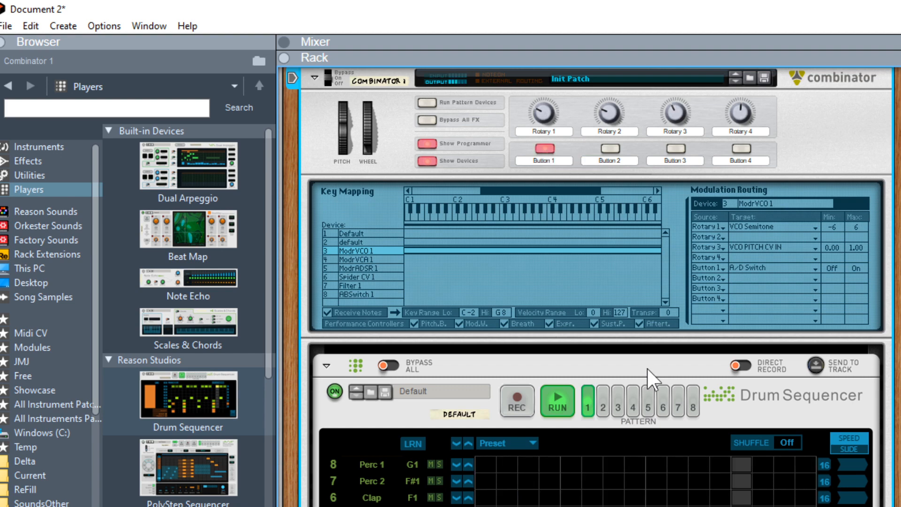
# Select ModrADSR 1 in the programmer and route Rotary 2 to Decay and Rotary 3 to Release.
pyautogui.scroll(-8, 590, 375)
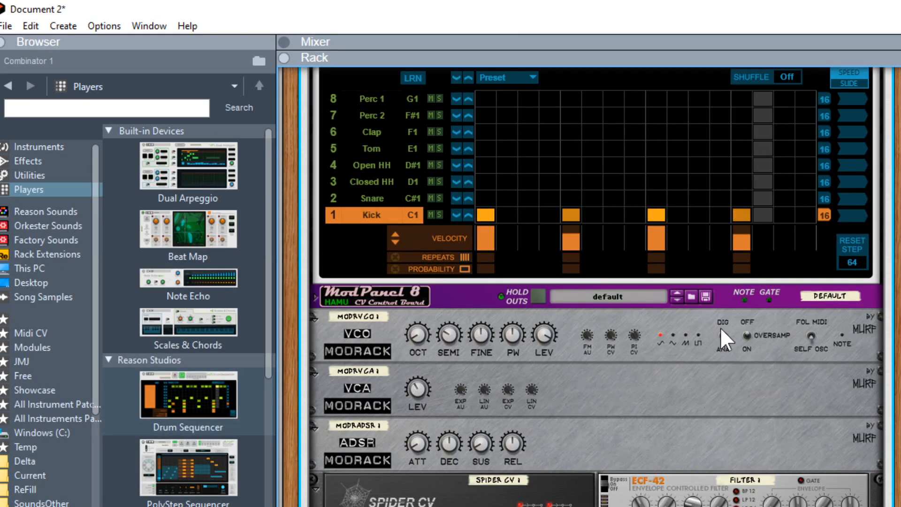
pyautogui.scroll(9, 593, 325)
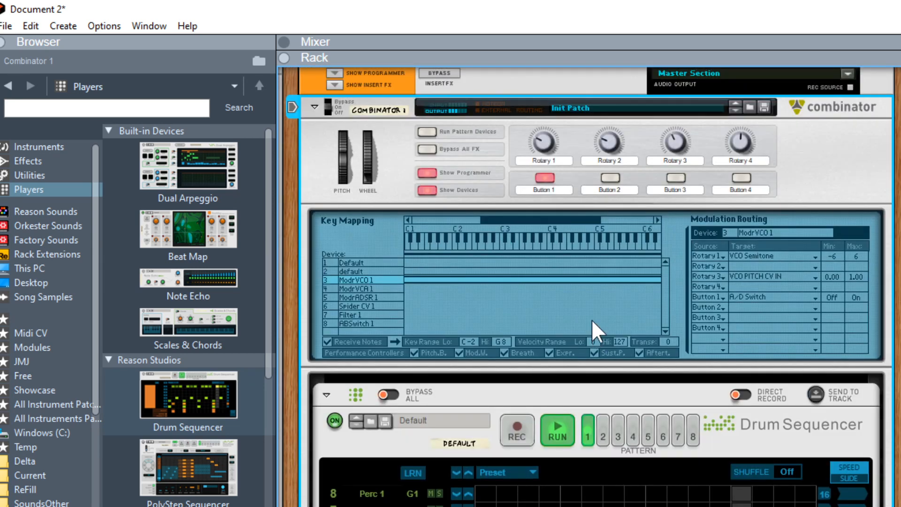
pyautogui.click(362, 297)
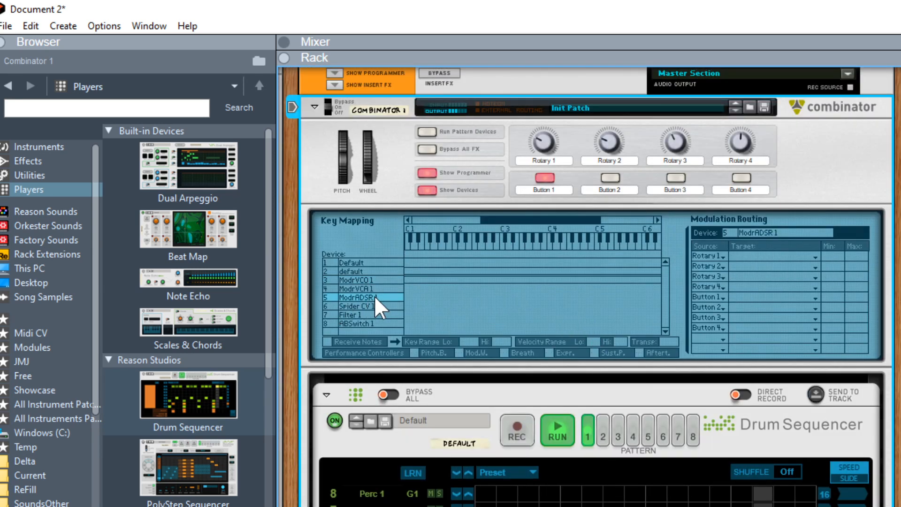
pyautogui.click(717, 273)
pyautogui.click(761, 334)
pyautogui.click(813, 267)
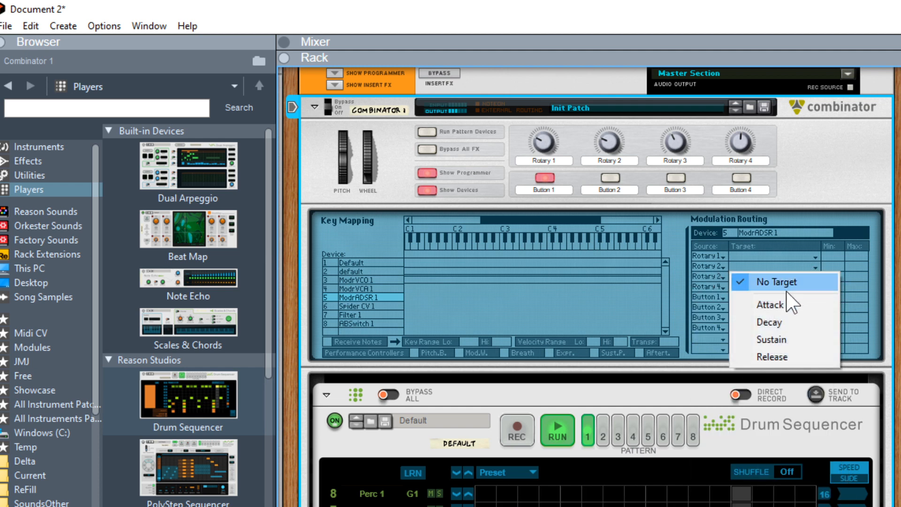
pyautogui.click(777, 320)
pyautogui.click(813, 277)
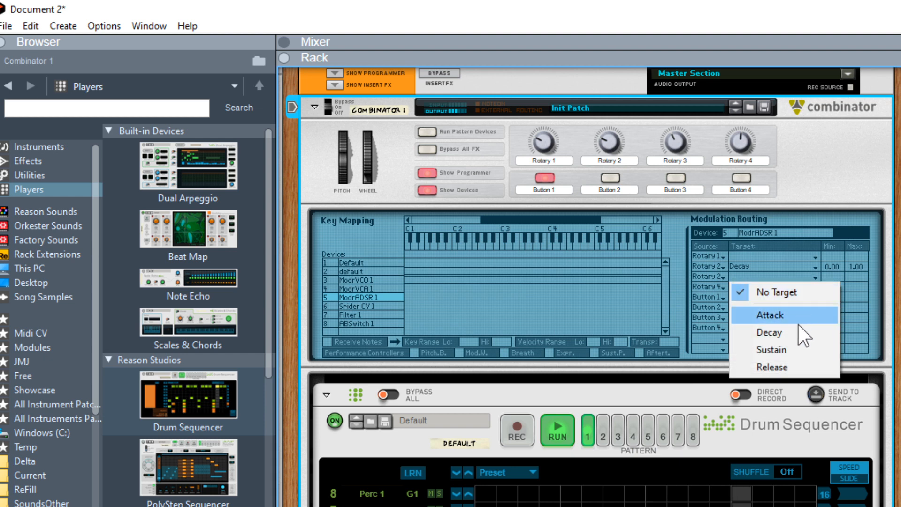
pyautogui.click(793, 369)
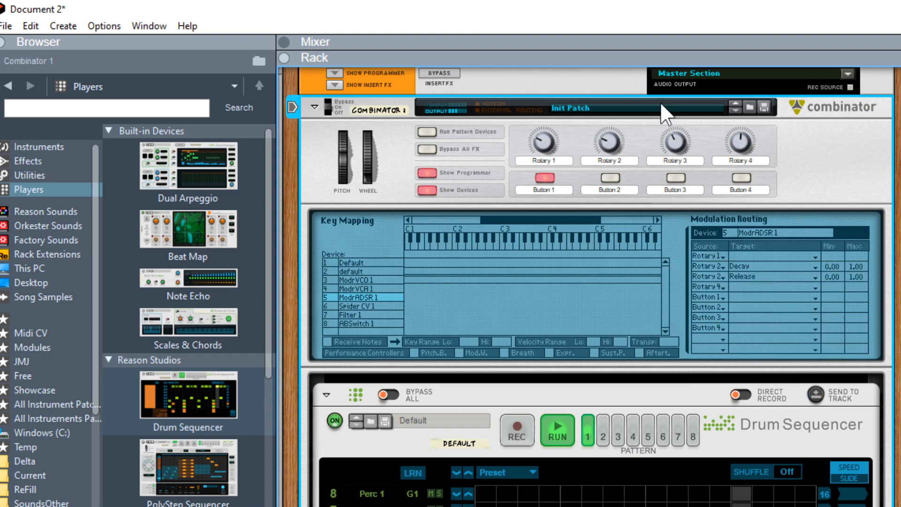
# Rename the Combinator's Rotary 1 as Tune and Rotary 2 as Tight.
pyautogui.moveTo(607, 141); pyautogui.dragTo(606, 149)
pyautogui.doubleClick(551, 161)
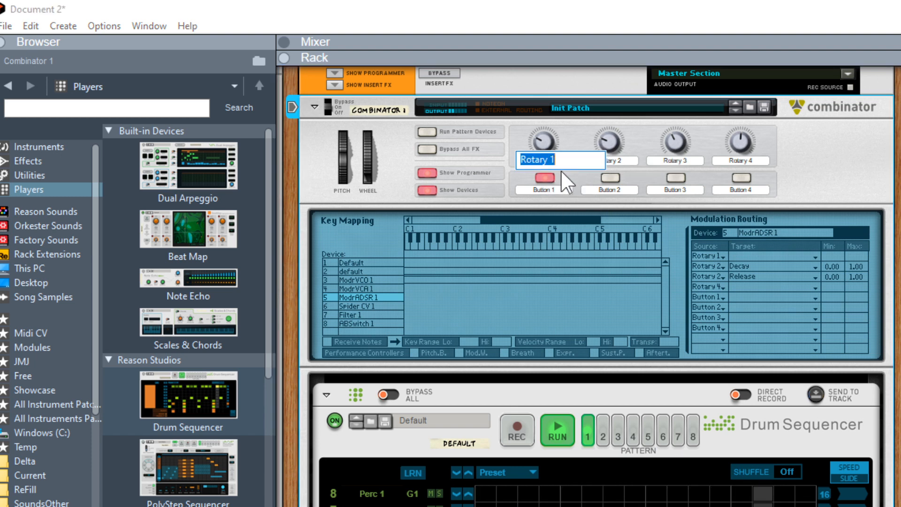
pyautogui.press('BackSpace')
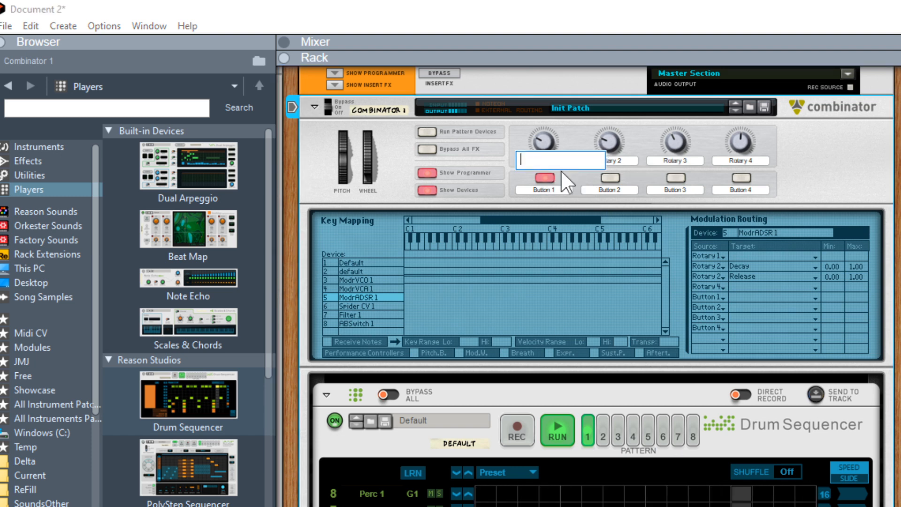
pyautogui.write('Tune')
pyautogui.press('Return')
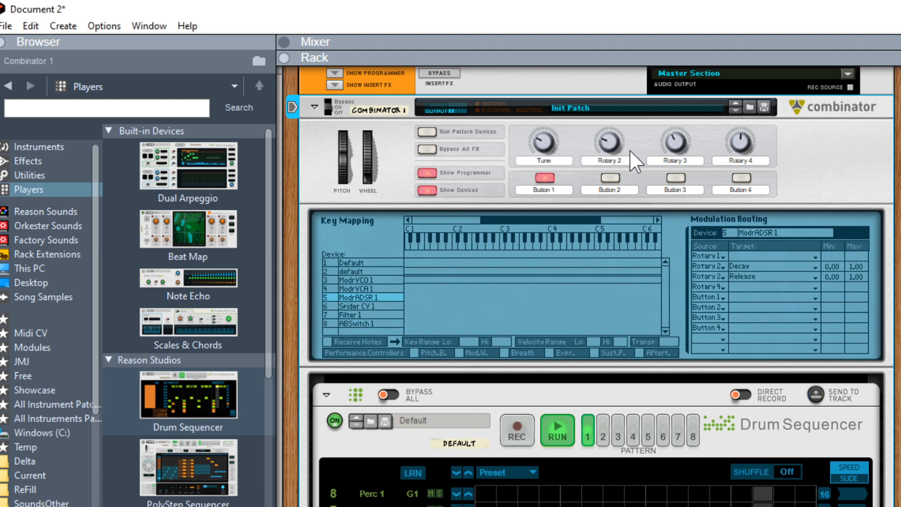
pyautogui.doubleClick(617, 161)
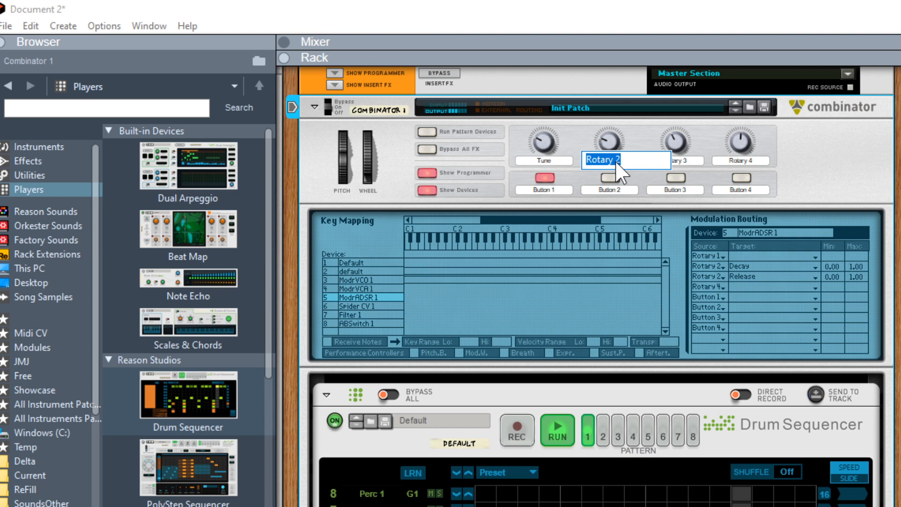
pyautogui.write('Tight')
pyautogui.press('Return')
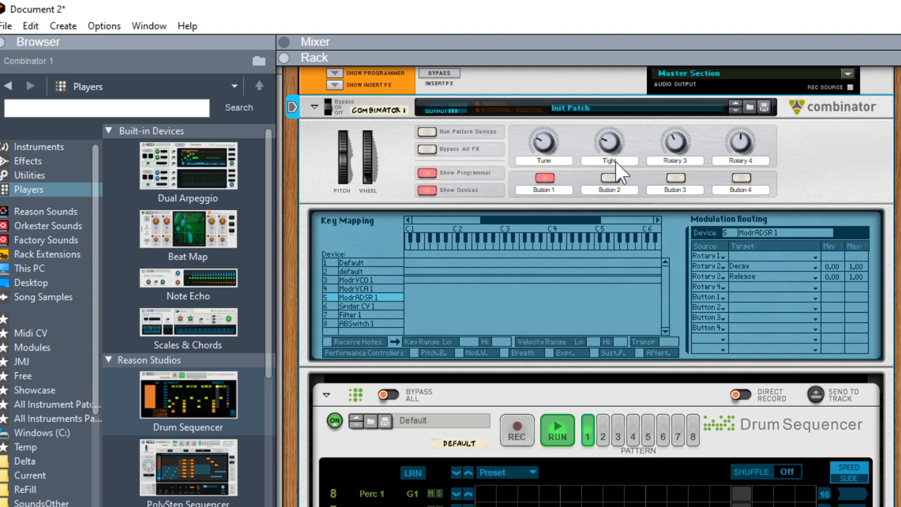
# Rename Rotary 3 as Pitch Slide and Button 1 as Digital.
pyautogui.doubleClick(673, 161)
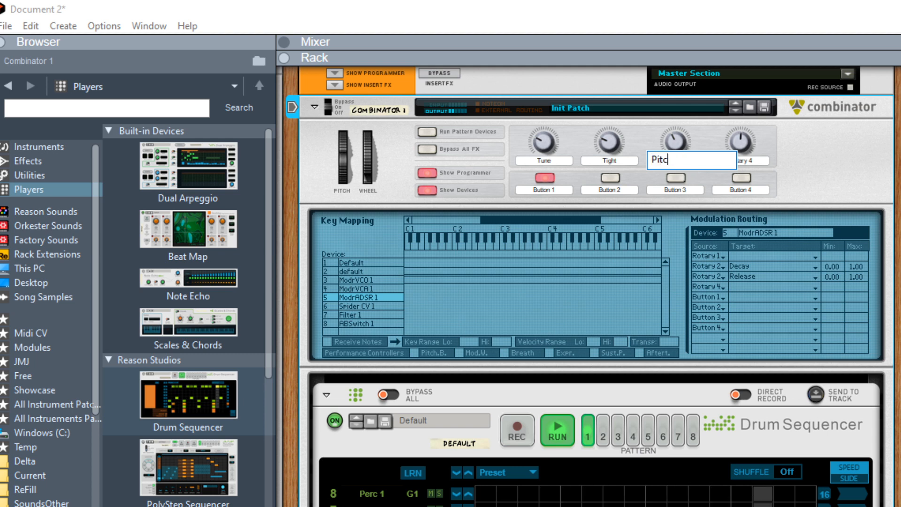
pyautogui.write('Pitch Slide')
pyautogui.press('Return')
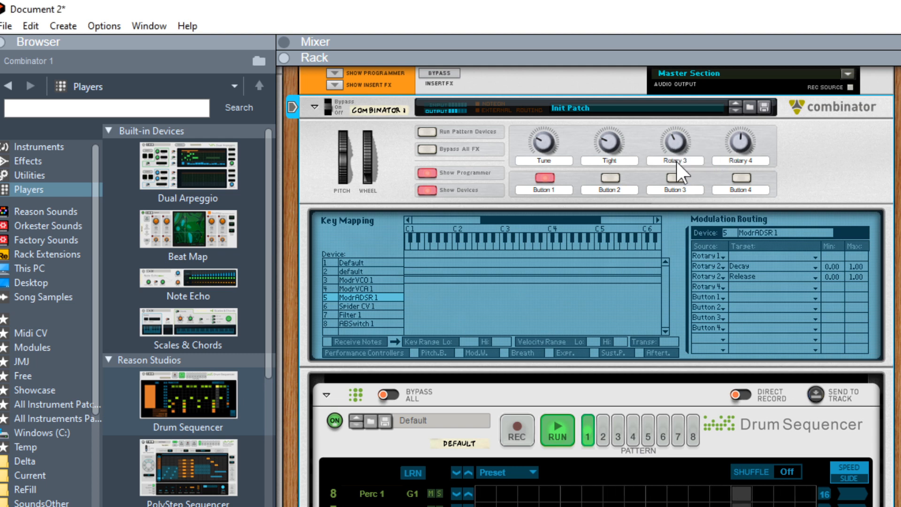
pyautogui.doubleClick(549, 191)
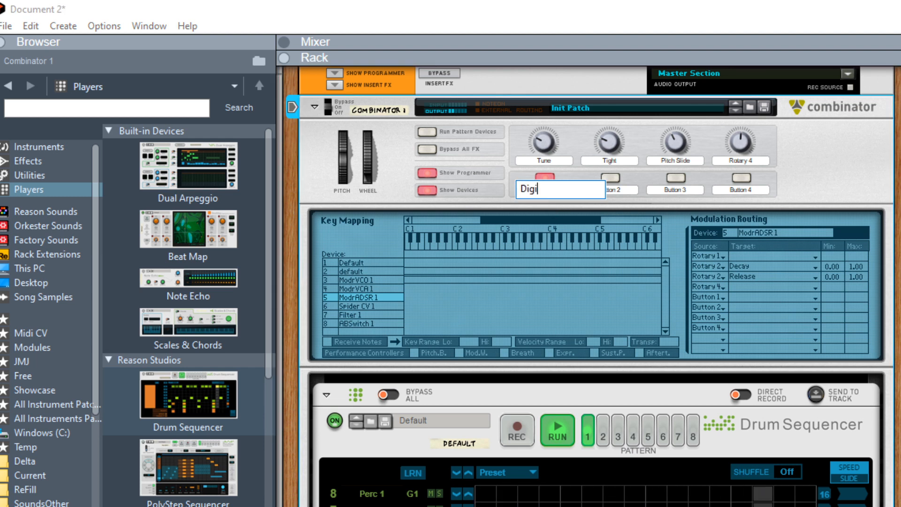
pyautogui.press('Return')
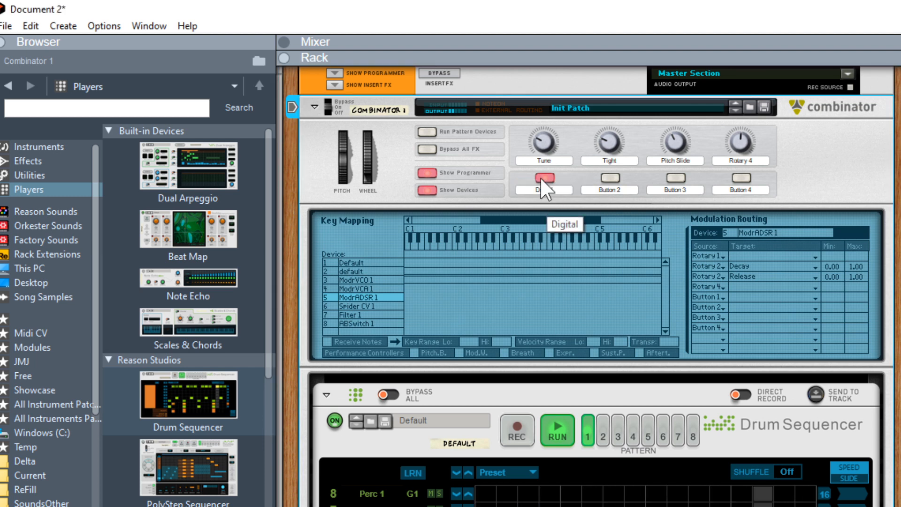
pyautogui.click(545, 147)
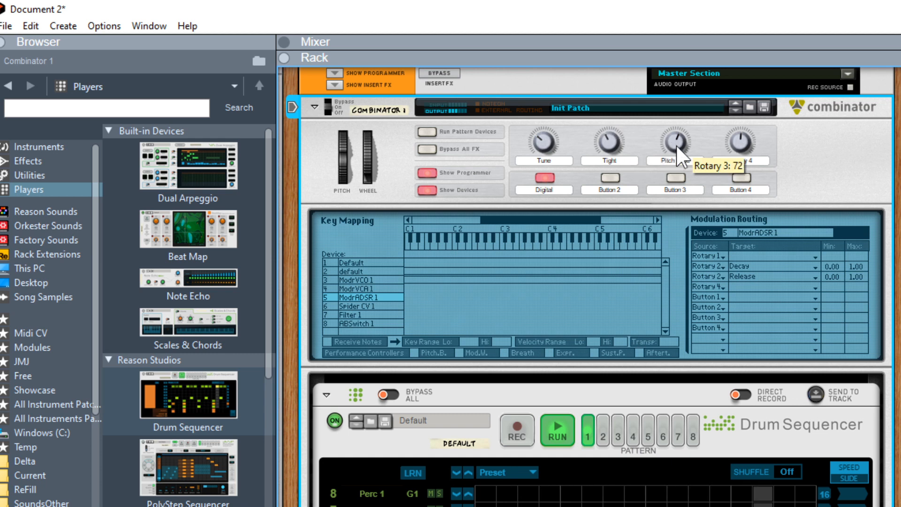
# Adjust the Pitch Slide, Tune and Tight knobs to audition the patch.
pyautogui.moveTo(666, 135)
pyautogui.mouseDown()
pyautogui.moveTo(657, 108)
pyautogui.moveTo(657, 121)
pyautogui.mouseUp()
pyautogui.moveTo(540, 137); pyautogui.dragTo(540, 113)
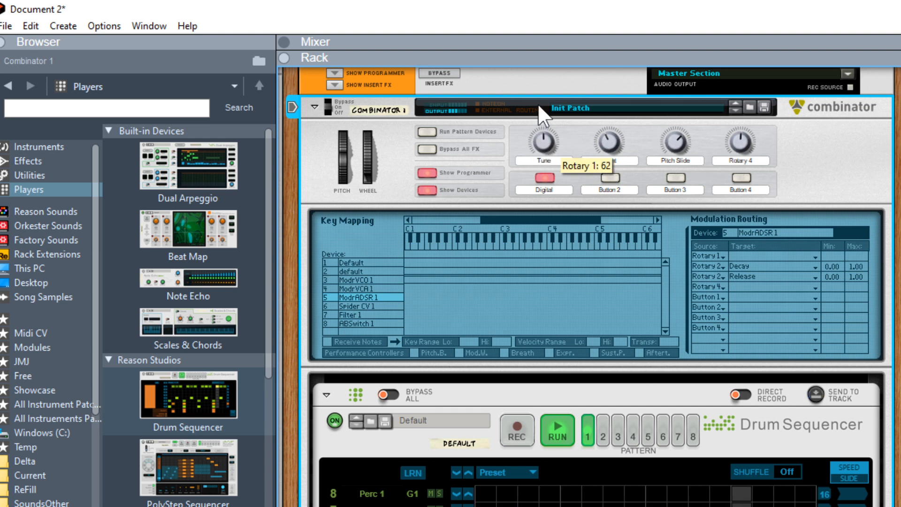
pyautogui.moveTo(545, 168); pyautogui.dragTo(547, 169)
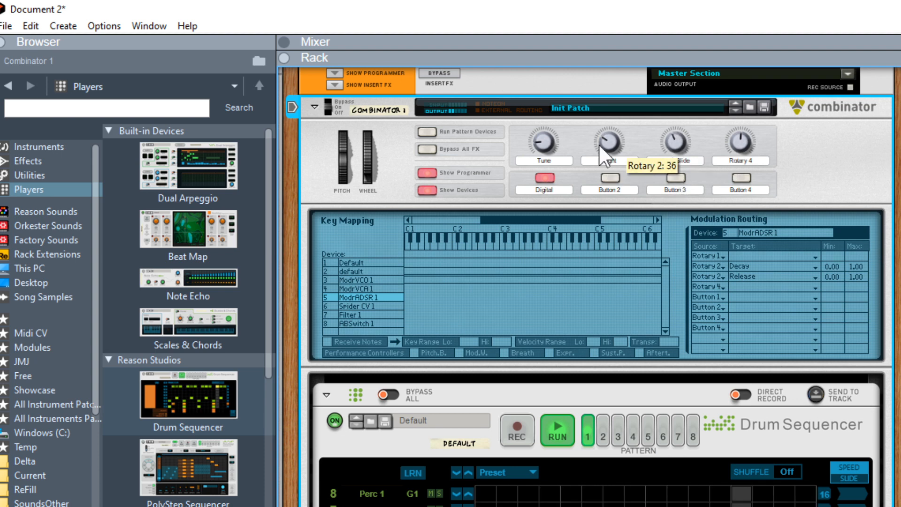
pyautogui.moveTo(549, 136); pyautogui.dragTo(545, 120)
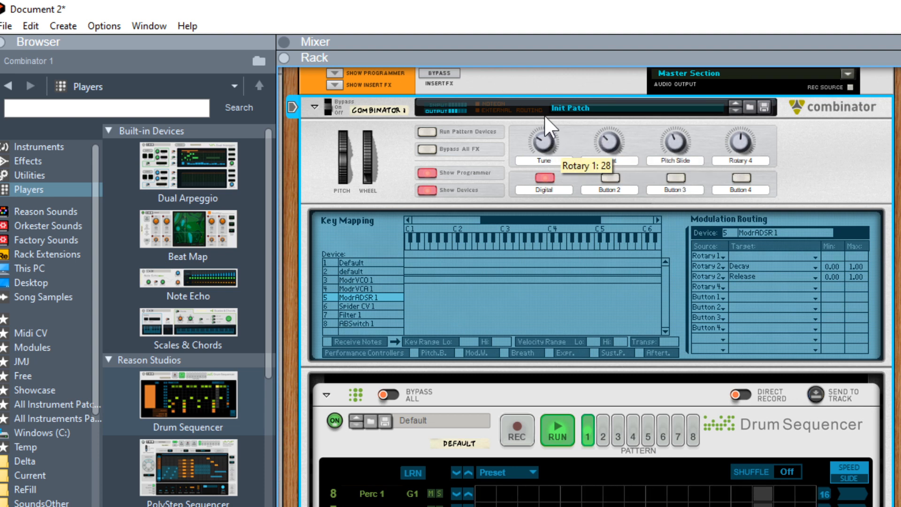
pyautogui.moveTo(608, 141); pyautogui.dragTo(659, 132)
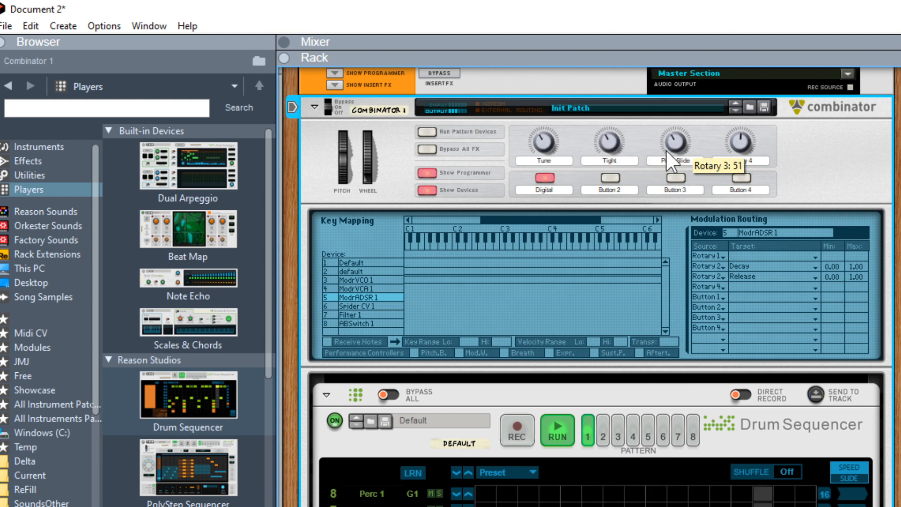
pyautogui.moveTo(666, 150); pyautogui.dragTo(666, 154)
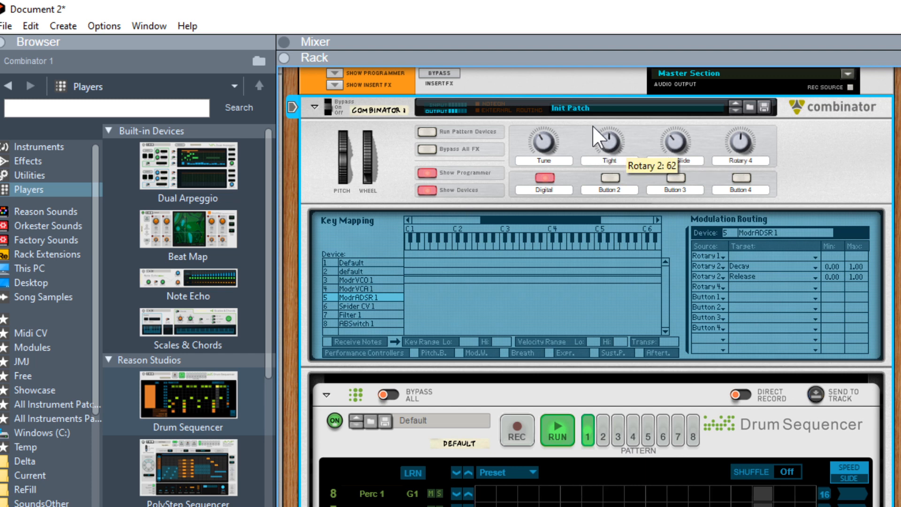
pyautogui.moveTo(592, 125); pyautogui.dragTo(592, 131)
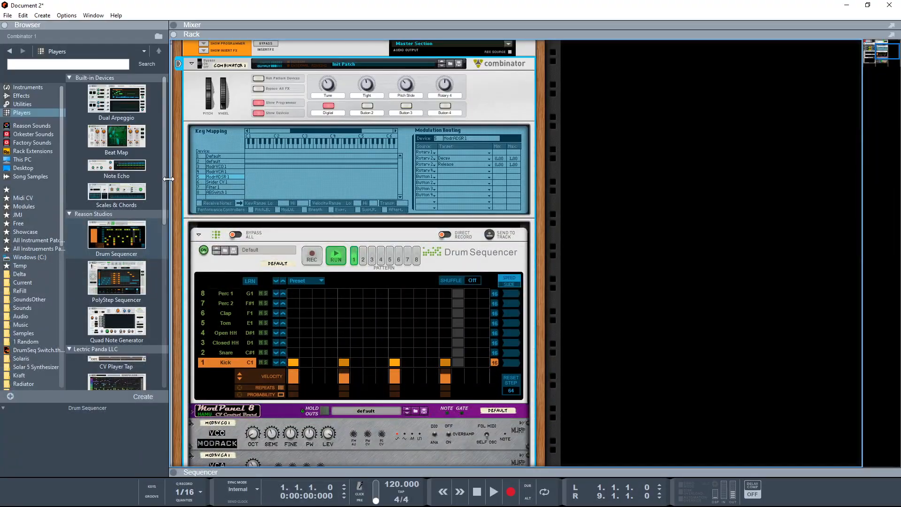
# Turn the Modrack VCA's level knob down slightly.
pyautogui.moveTo(178, 189); pyautogui.dragTo(398, 64)
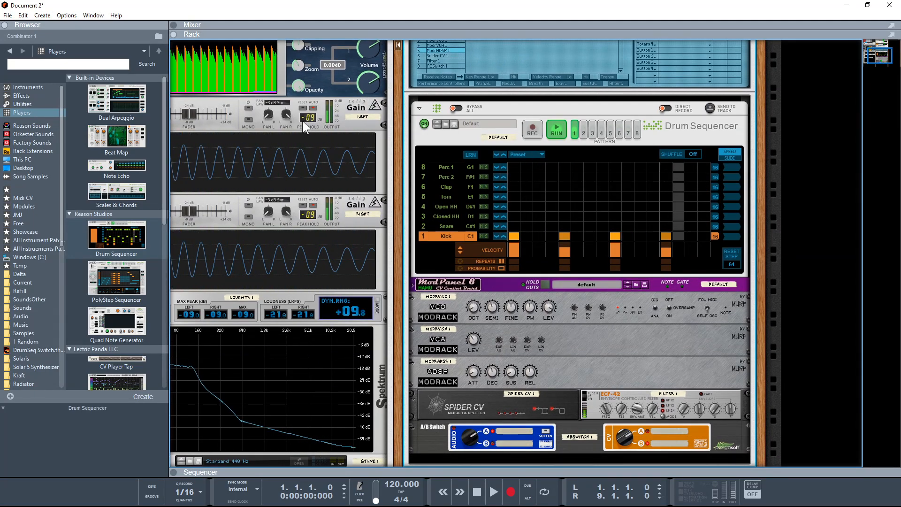
pyautogui.click(472, 344)
pyautogui.moveTo(472, 348)
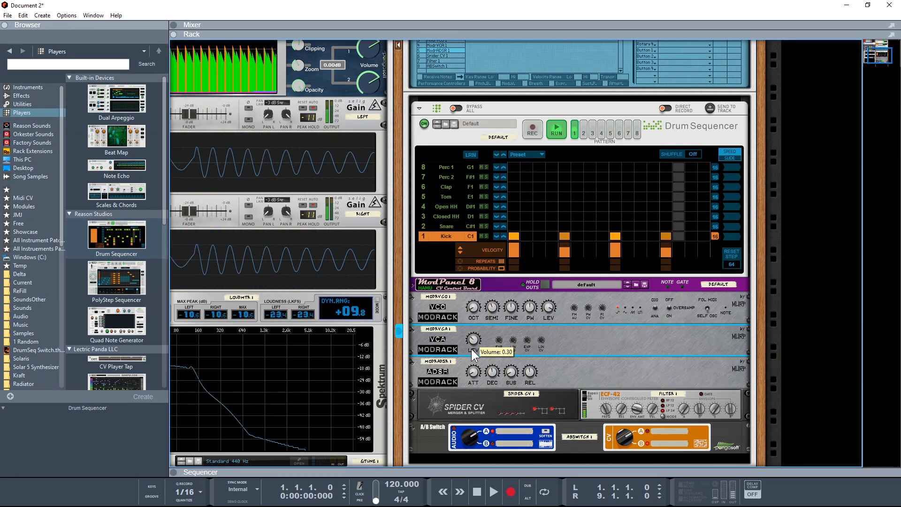
pyautogui.moveTo(472, 348); pyautogui.dragTo(471, 351)
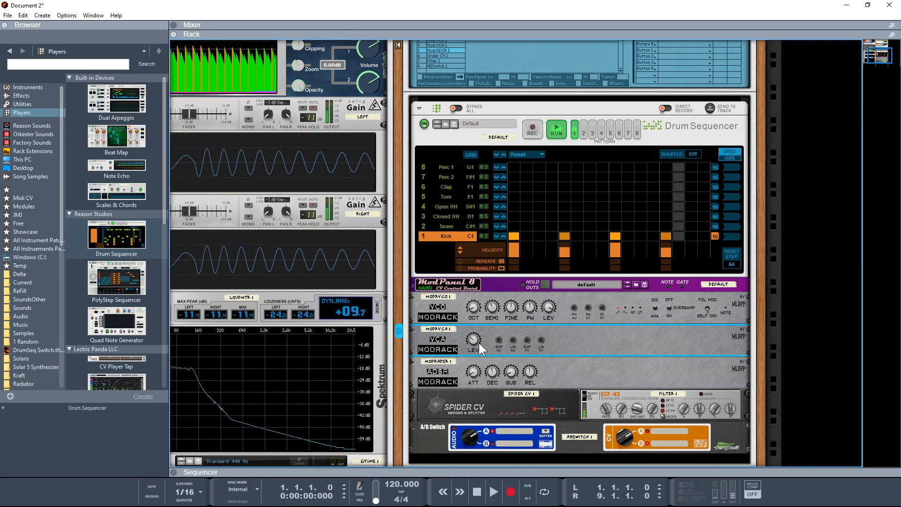
pyautogui.moveTo(474, 339)
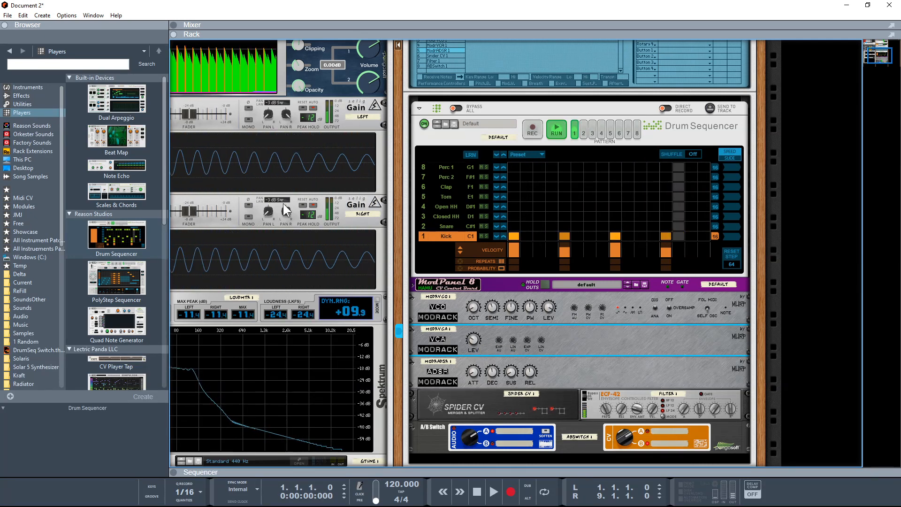
# Load a custom backdrop image onto Combinator 1's front panel.
pyautogui.scroll(4, 472, 293)
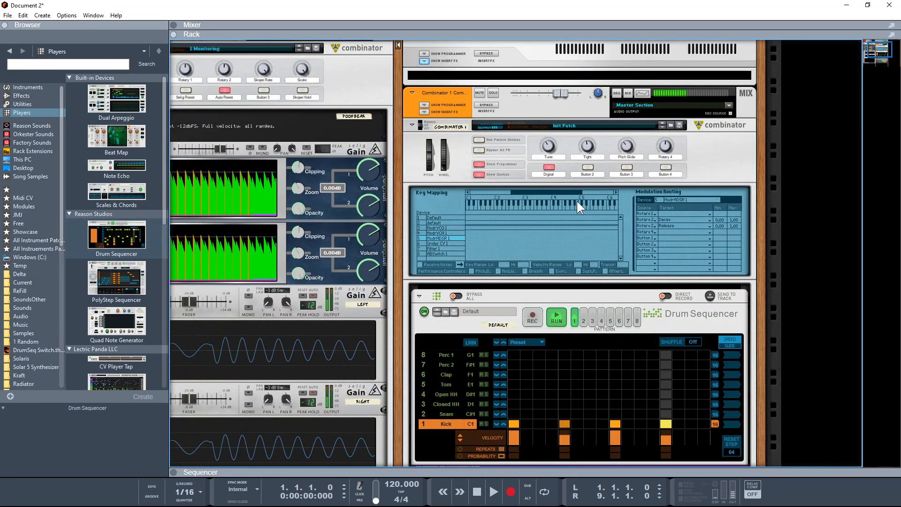
pyautogui.rightClick(710, 160)
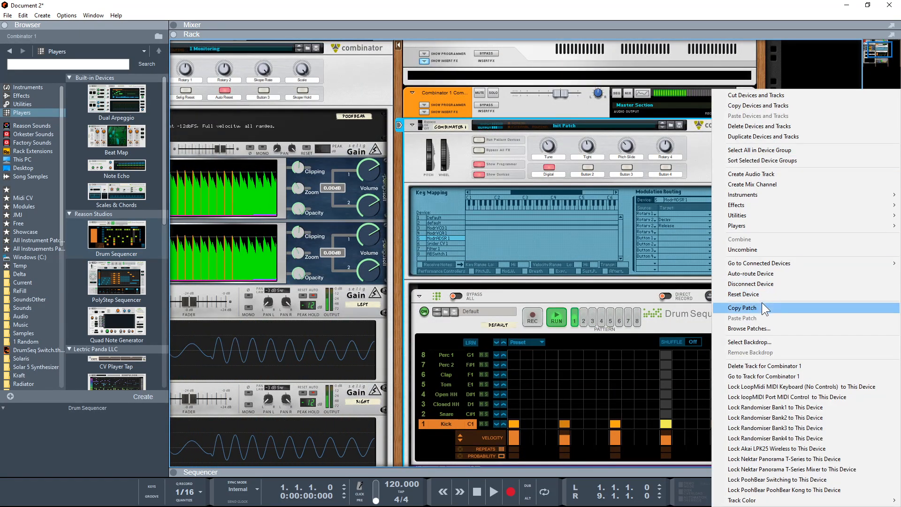
pyautogui.click(768, 343)
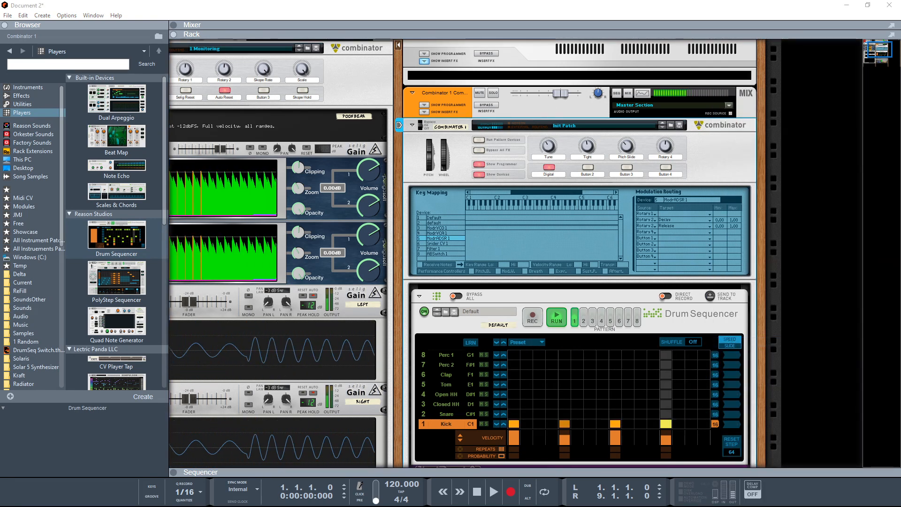
pyautogui.press('Return')
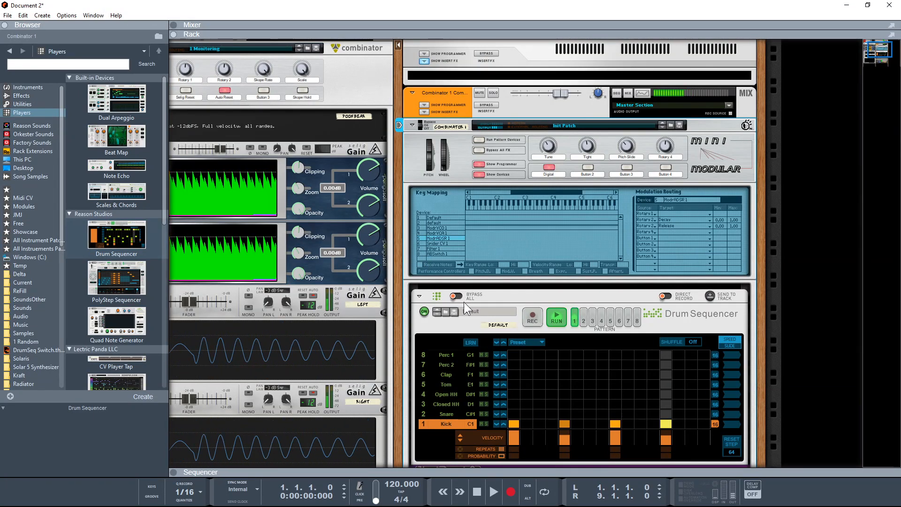
# Hide the Combinator's programmer and fold the Drum Sequencer device.
pyautogui.click(483, 163)
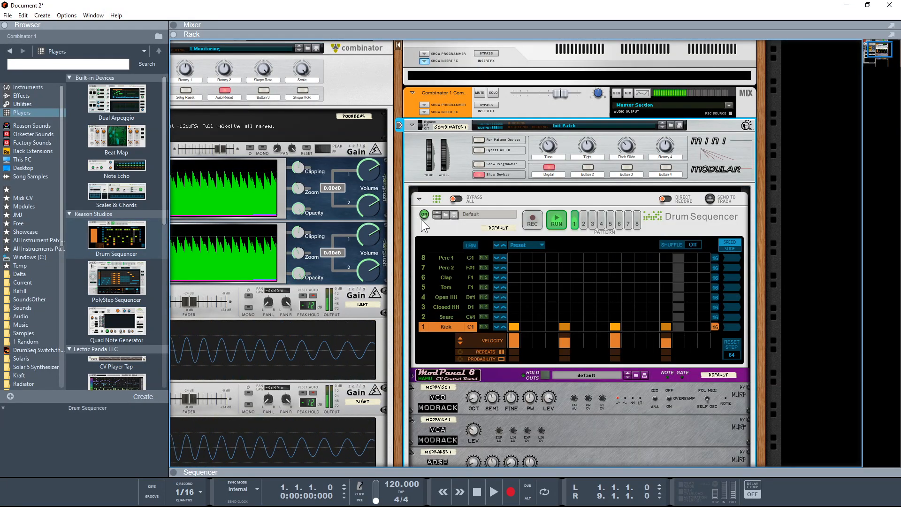
pyautogui.click(419, 199)
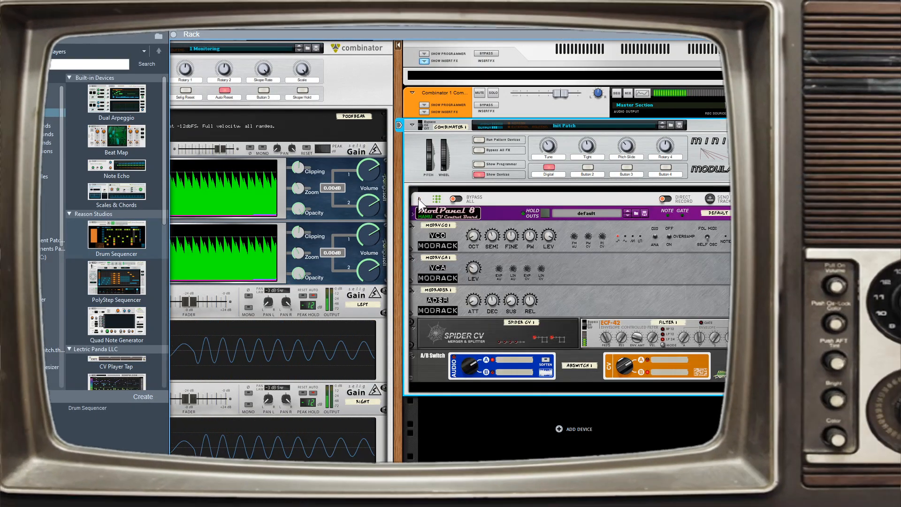